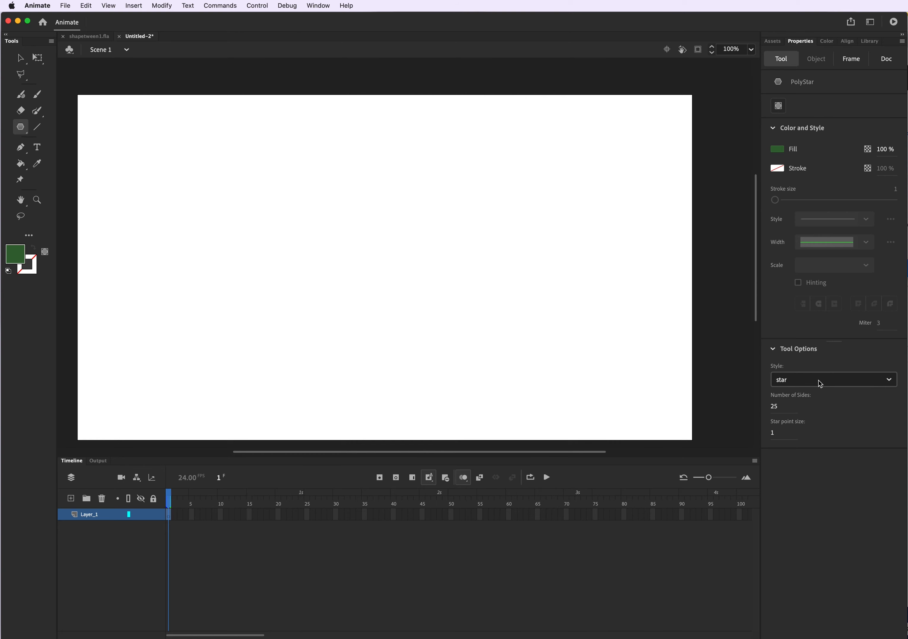
# Configure the PolyStar tool to draw an 8-sided polygon with a dark blue #006699 fill.
pyautogui.click(819, 380)
pyautogui.click(815, 398)
pyautogui.click(776, 406)
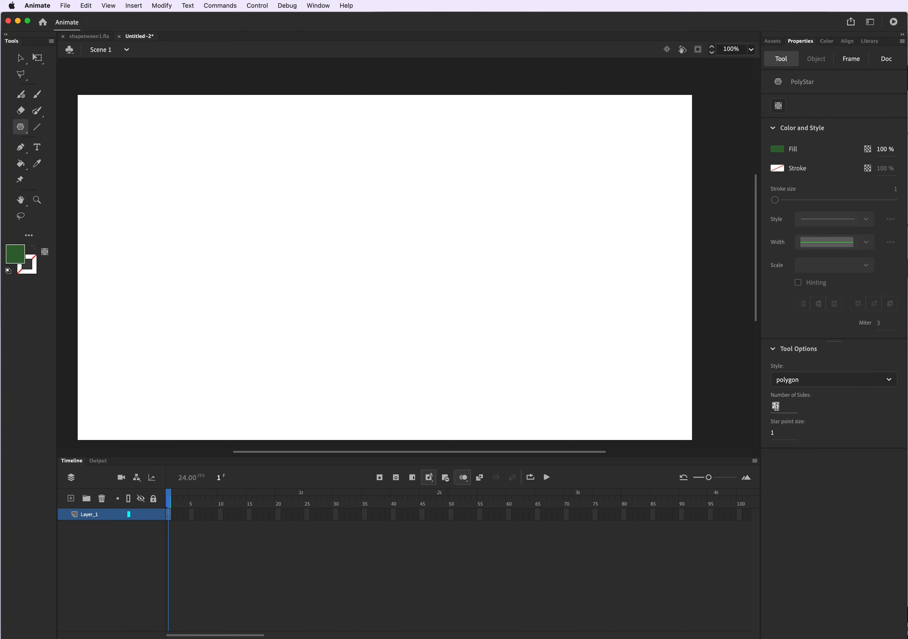
pyautogui.write('8')
pyautogui.click(18, 254)
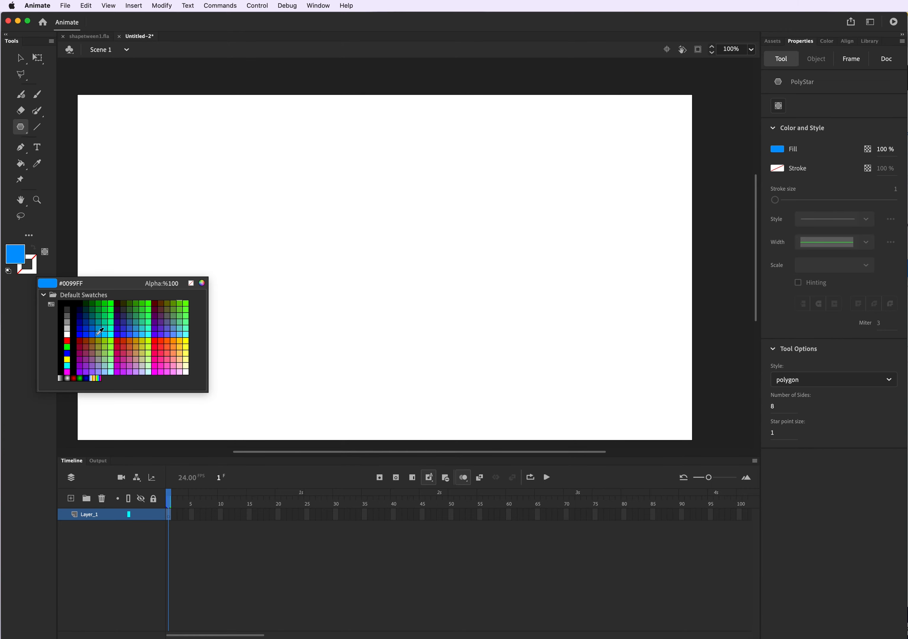
pyautogui.click(95, 317)
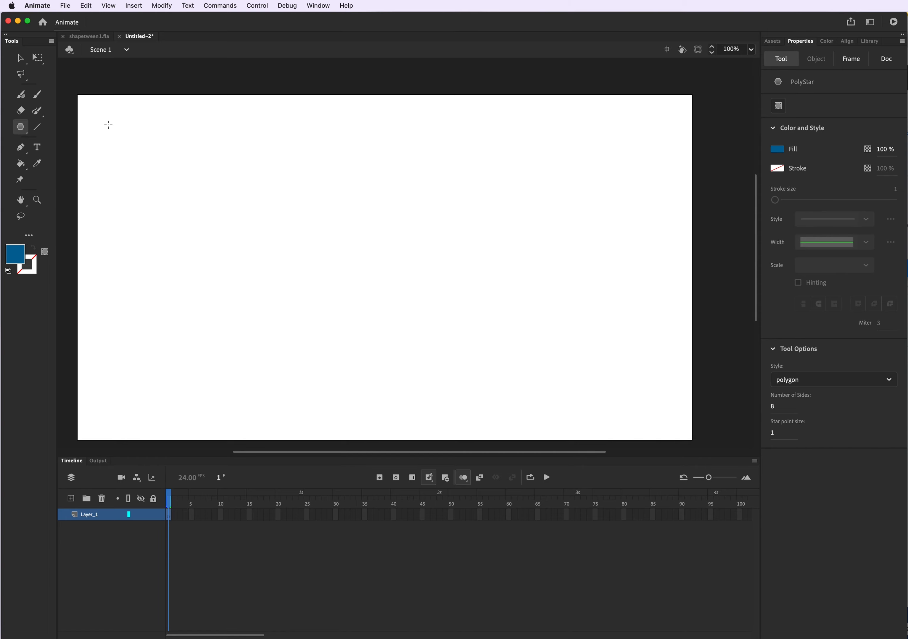
# Create an octagon about 277 px wide and position it in the stage's upper-left area, near X 31.5, Y 32.55.
pyautogui.moveTo(124, 130); pyautogui.dragTo(167, 182)
pyautogui.press('v')
pyautogui.moveTo(128, 108); pyautogui.dragTo(162, 150)
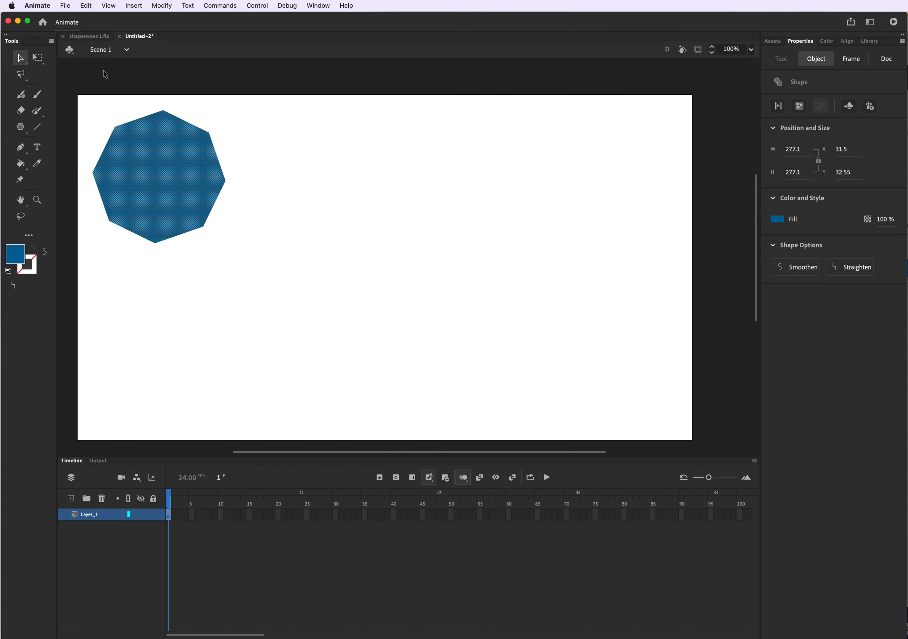
# Enlarge and rotate the octagon with Free Transform to about 358 by 361 px, and place it near X 42, Y 26.
pyautogui.click(43, 59)
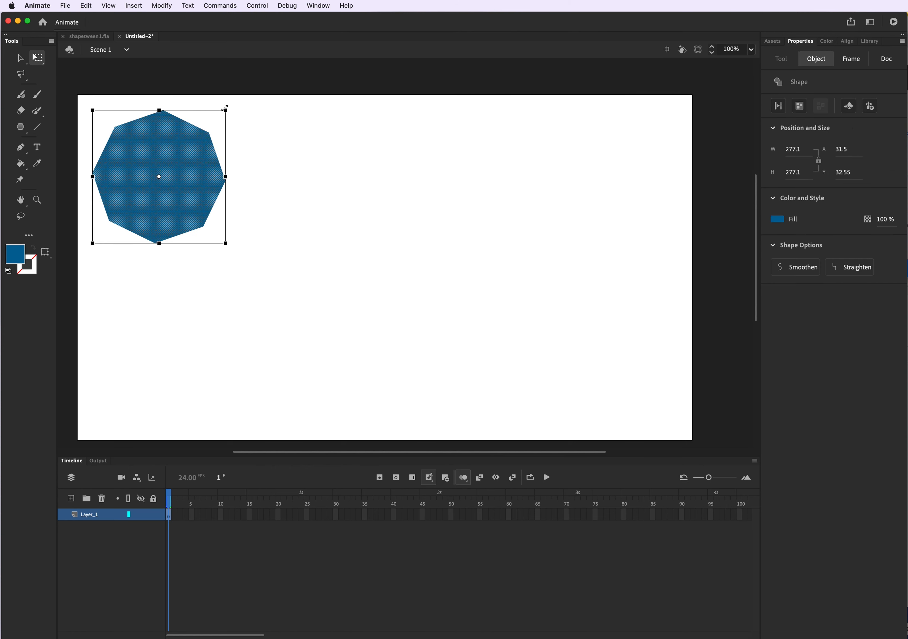
pyautogui.moveTo(221, 107); pyautogui.dragTo(279, 143)
pyautogui.moveTo(202, 164); pyautogui.dragTo(227, 180)
pyautogui.click(21, 58)
# Insert frames after the octagon's keyframe on Layer_1 to extend its span to frame 6.
pyautogui.click(170, 517)
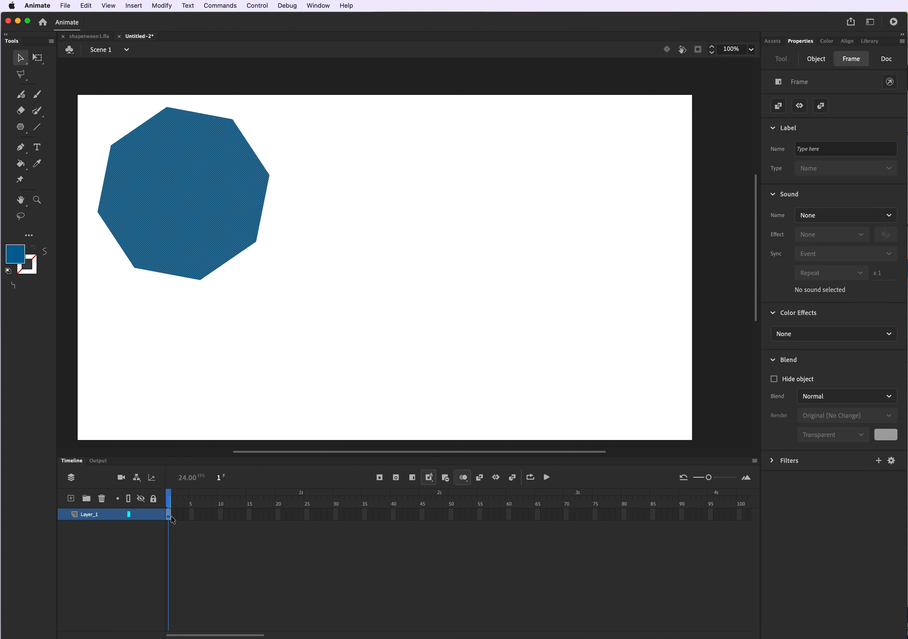
pyautogui.rightClick(170, 517)
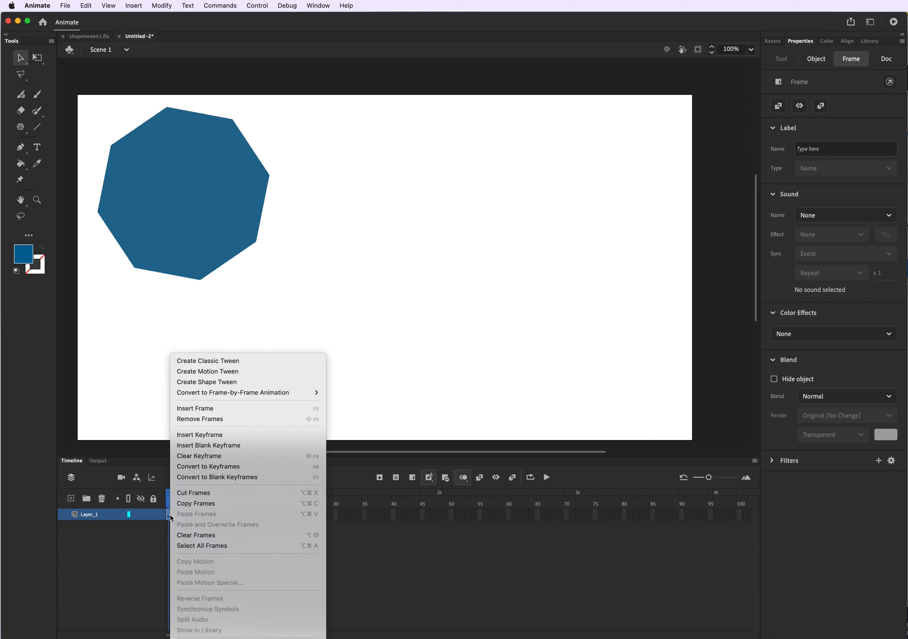
pyautogui.click(205, 410)
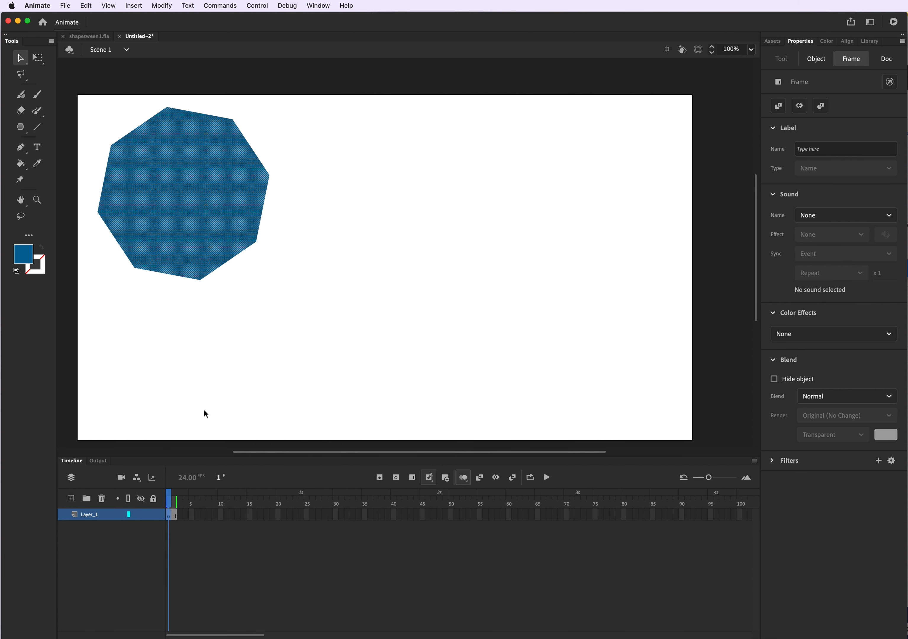
pyautogui.rightClick(173, 515)
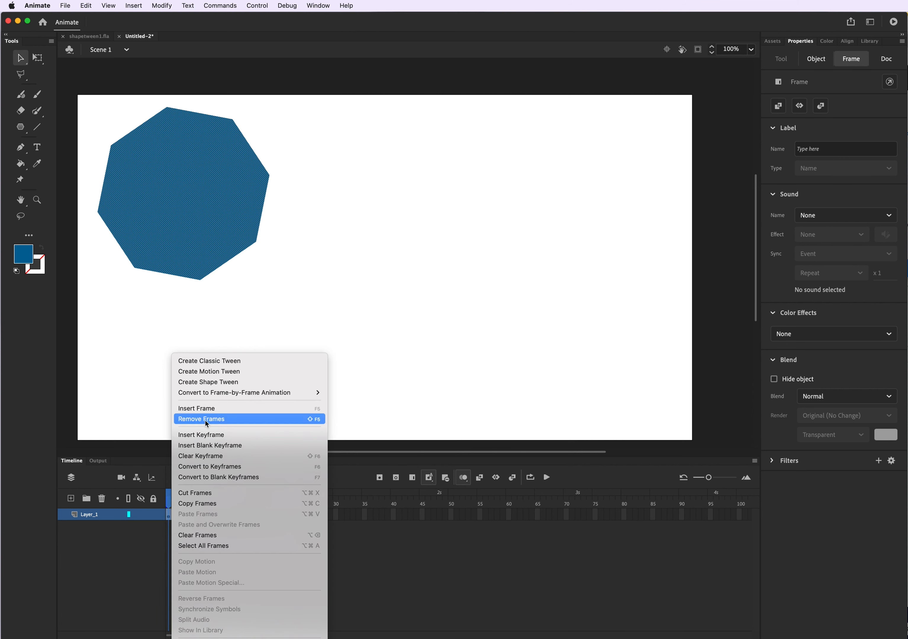
pyautogui.click(206, 409)
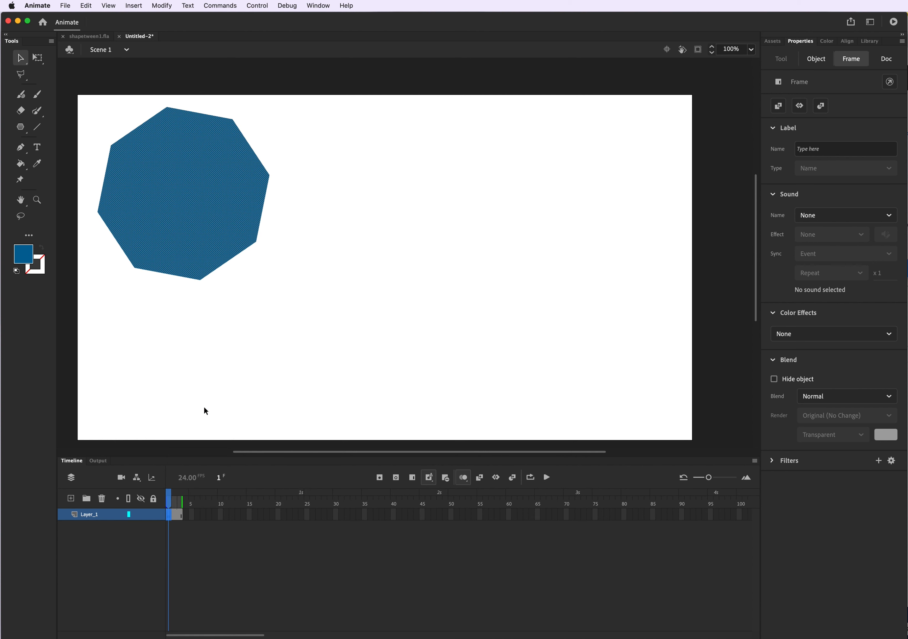
pyautogui.press('F5')
pyautogui.press('F5')
pyautogui.press('F5')
# Review the octagon's extended frames on the timeline and undo the last frame insertion.
pyautogui.click(196, 515)
pyautogui.click(175, 516)
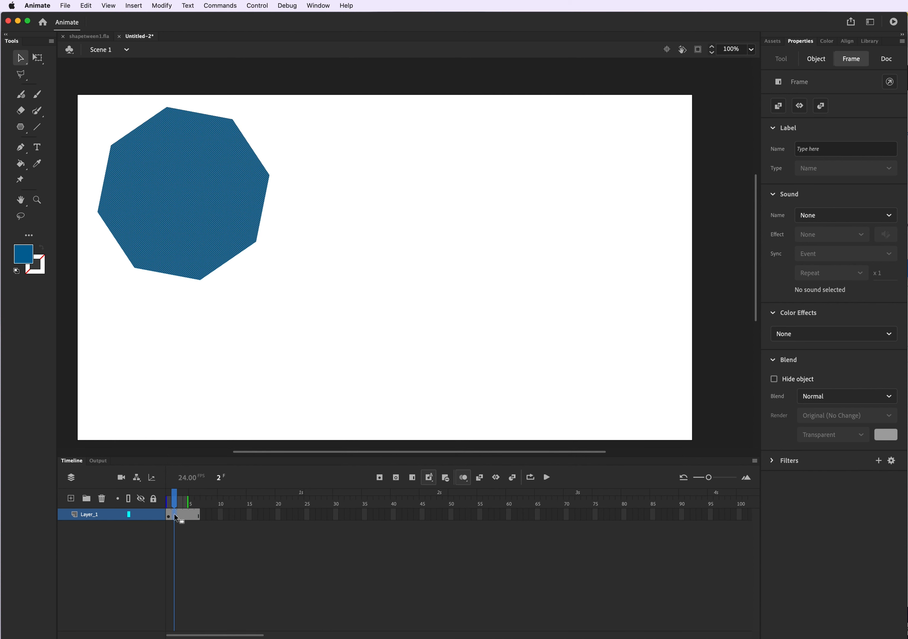
pyautogui.moveTo(176, 516); pyautogui.dragTo(194, 516)
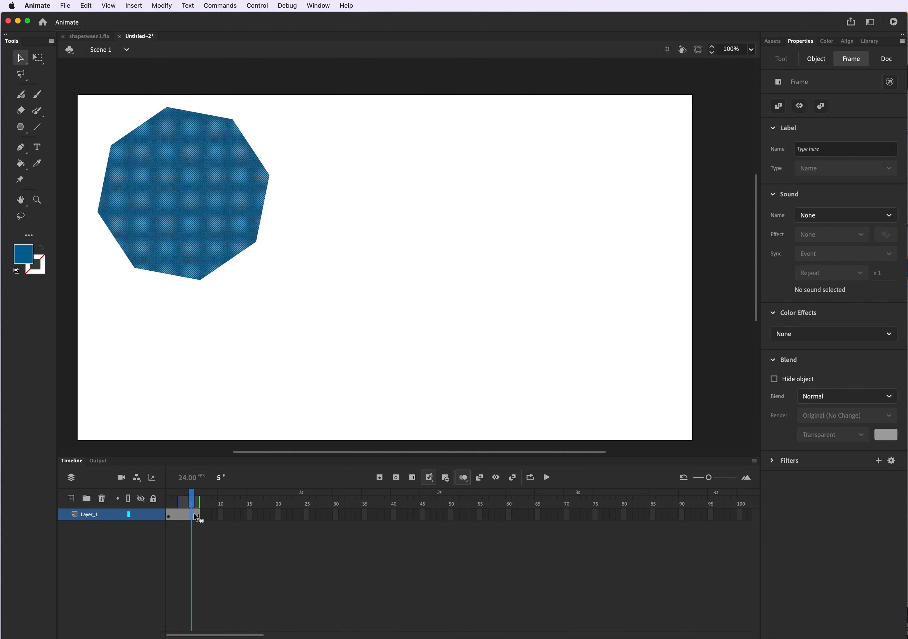
pyautogui.press(',')
pyautogui.press(',')
pyautogui.press(',')
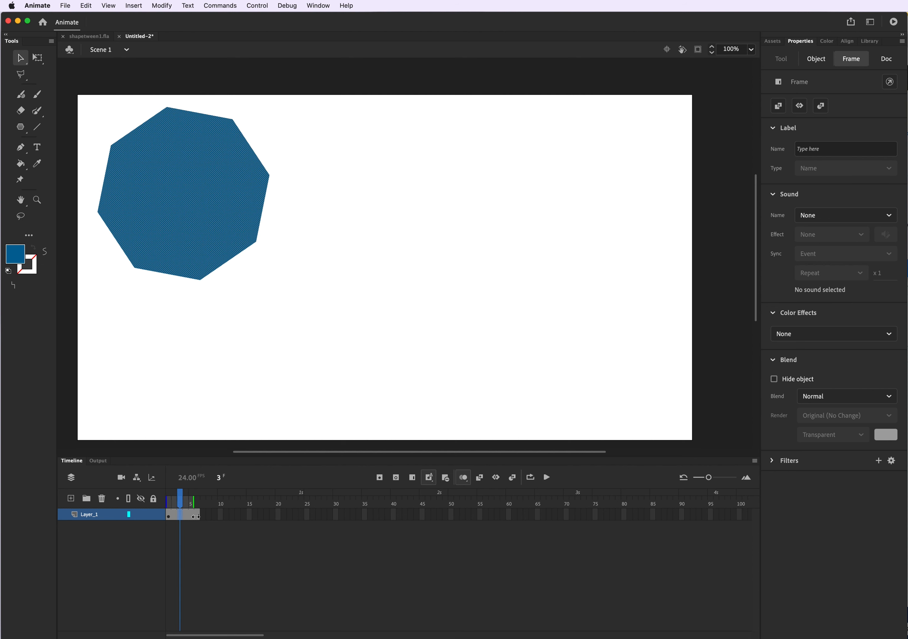
pyautogui.press('super+z')
pyautogui.press('super+z')
pyautogui.press('super+z')
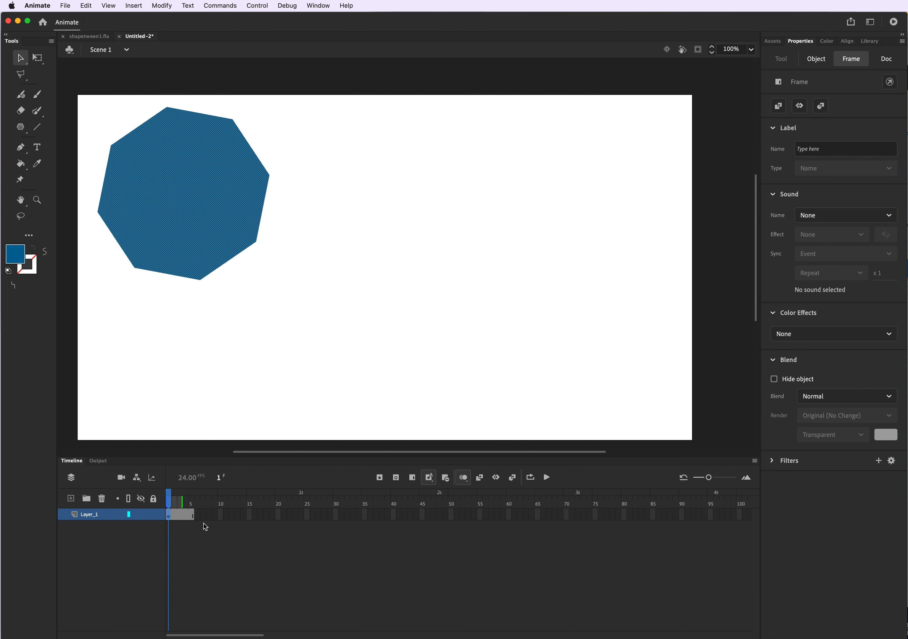
# Insert a keyframe at frame 5 of Layer_1 and delete the octagon from that frame.
pyautogui.rightClick(192, 515)
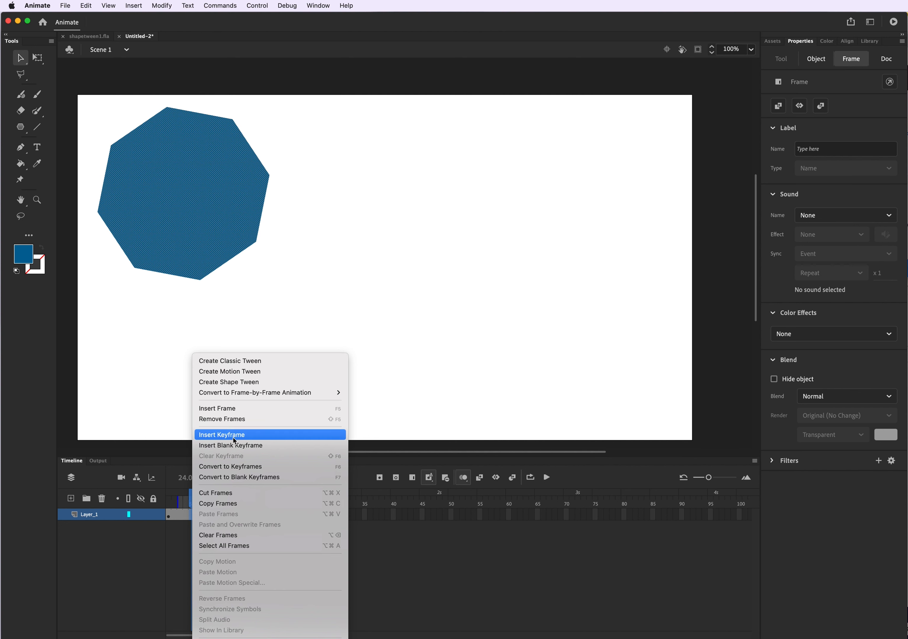
pyautogui.click(234, 437)
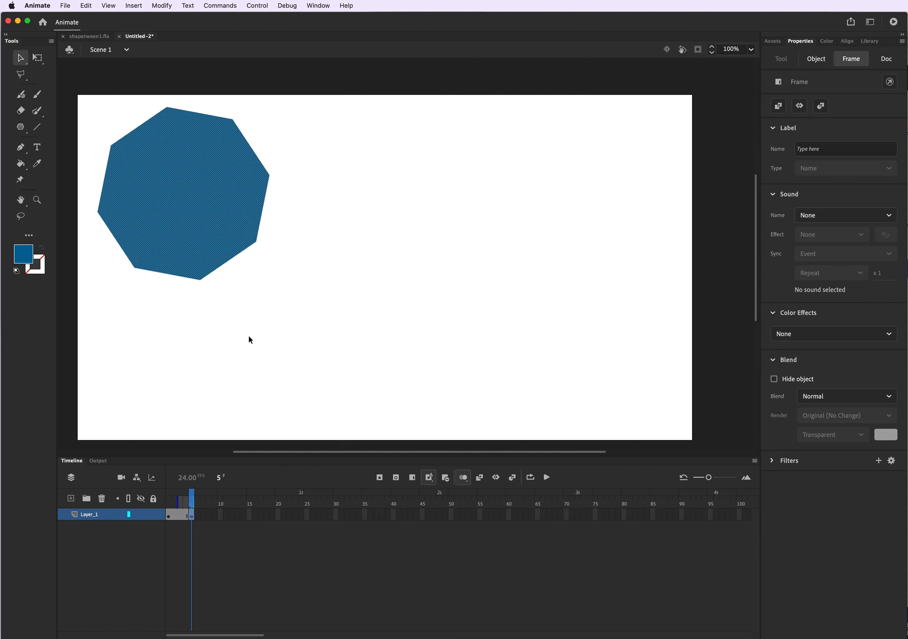
pyautogui.click(214, 208)
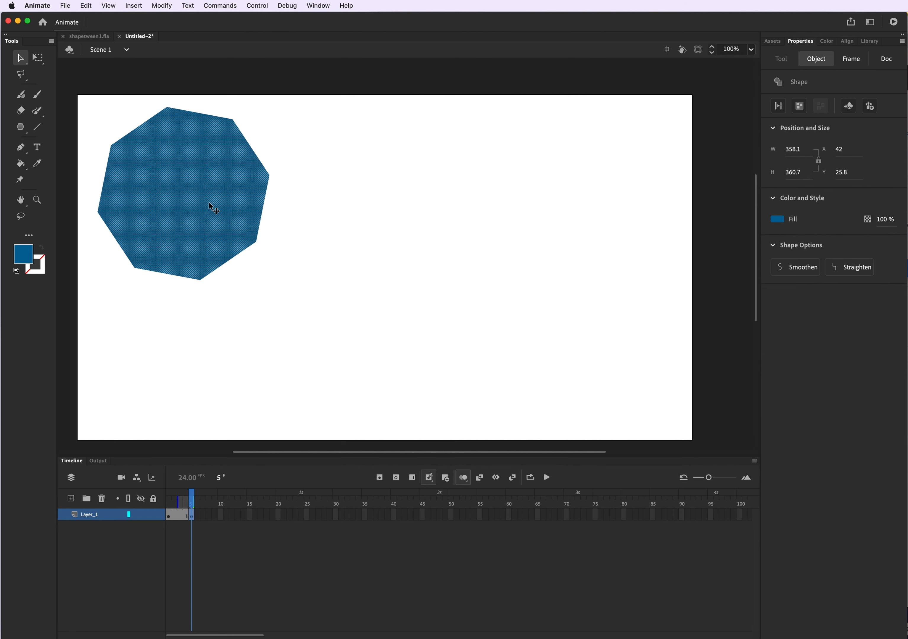
pyautogui.press('Delete')
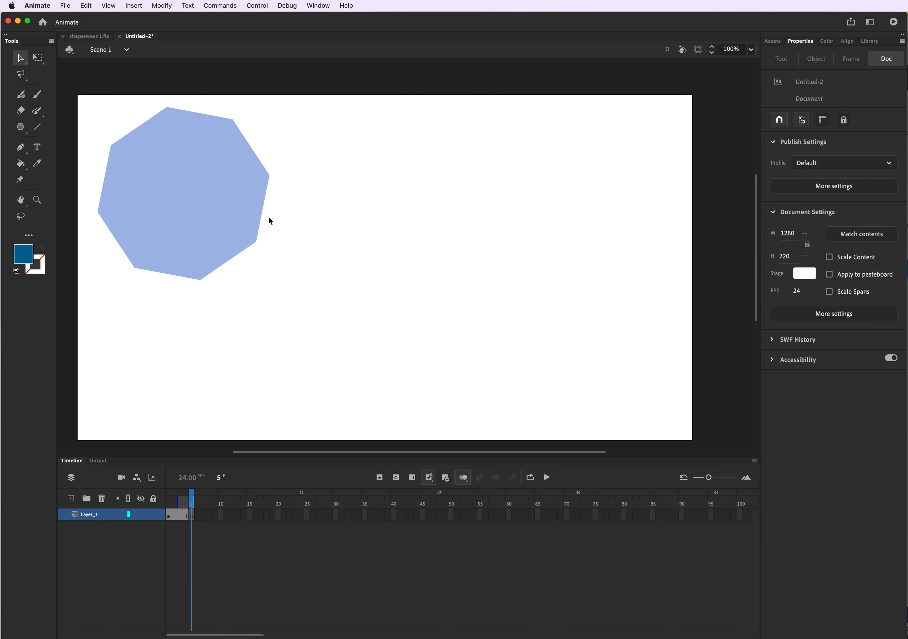
# Toggle onion skinning off and on to compare frame 5 with the preceding frames.
pyautogui.click(464, 478)
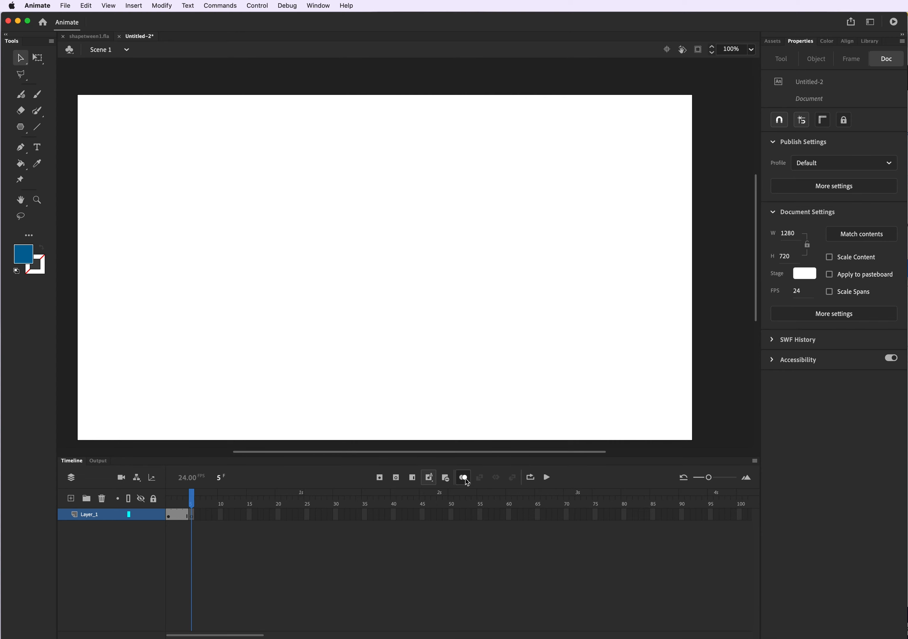
pyautogui.click(465, 479)
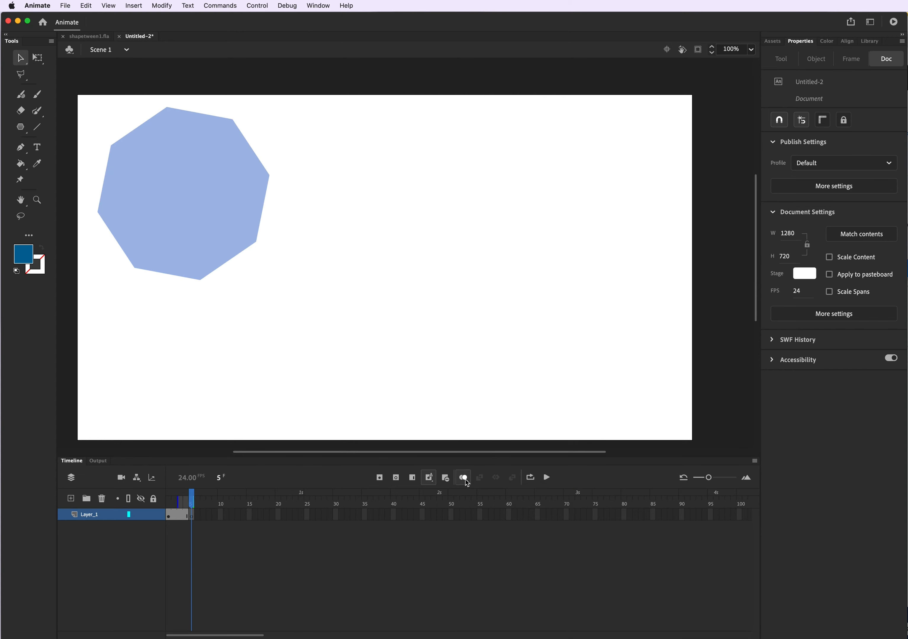
pyautogui.click(466, 483)
pyautogui.click(466, 482)
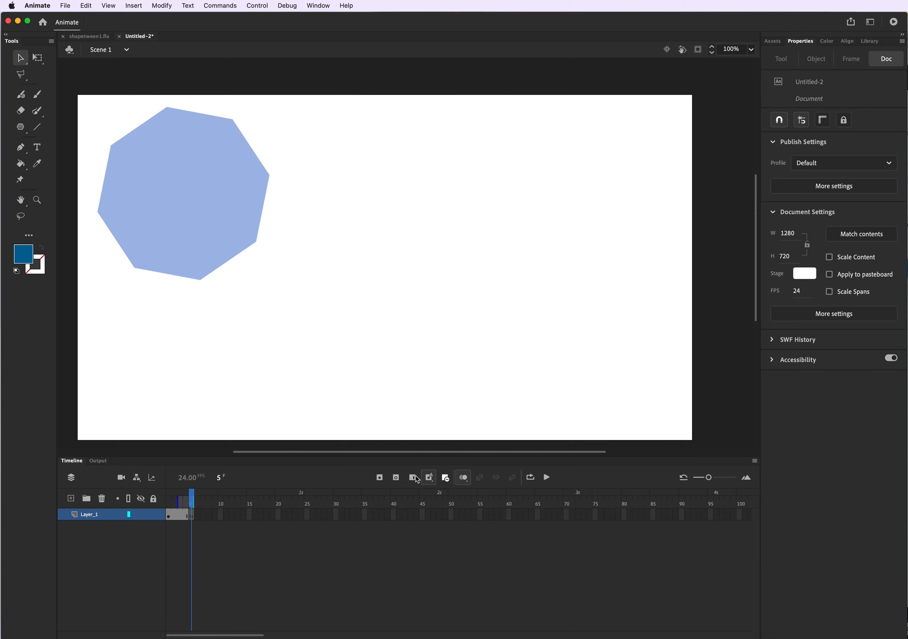
# Configure the PolyStar tool for frame 5 as a star with 30 sides and a star point size of 0.5.
pyautogui.click(196, 519)
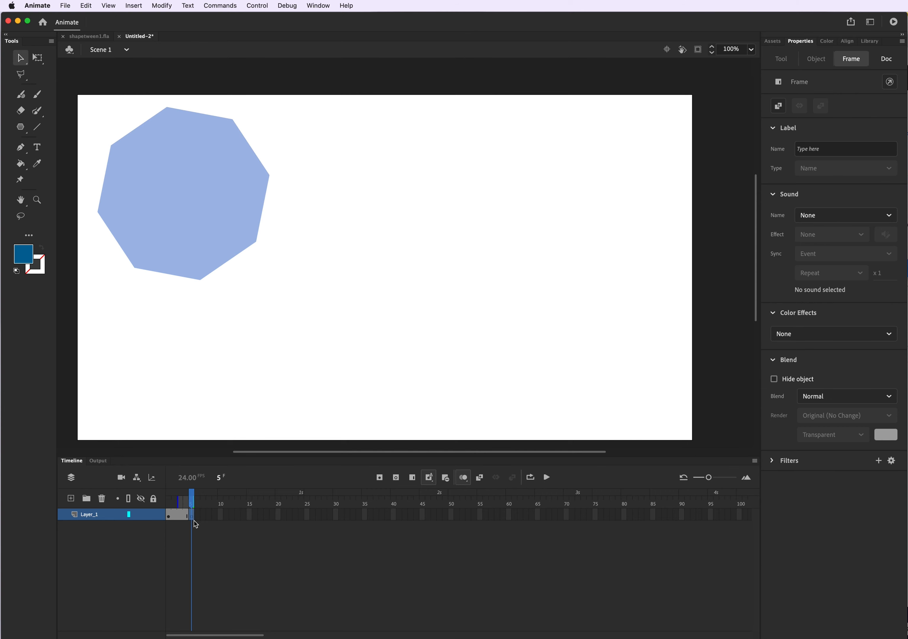
pyautogui.click(24, 129)
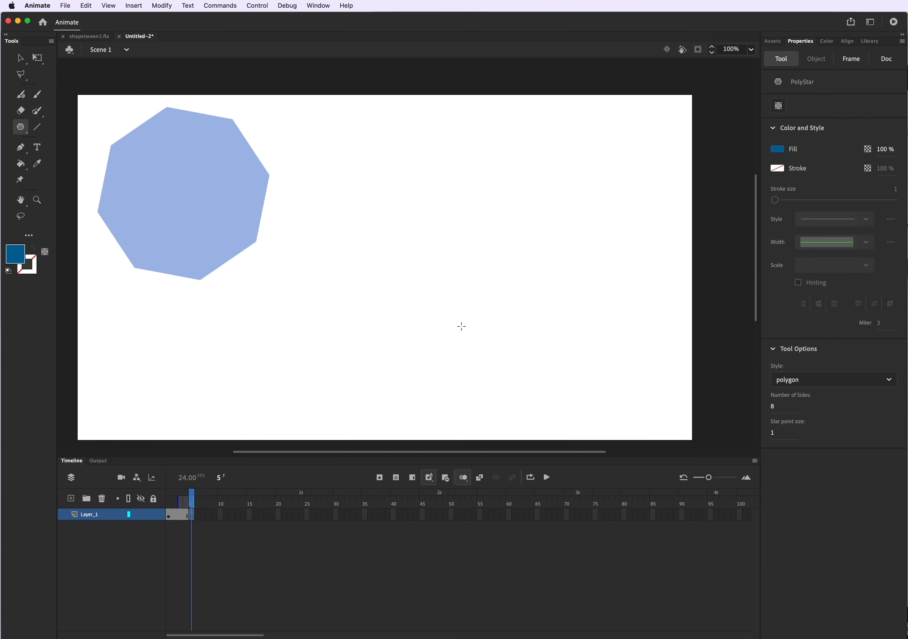
pyautogui.click(794, 381)
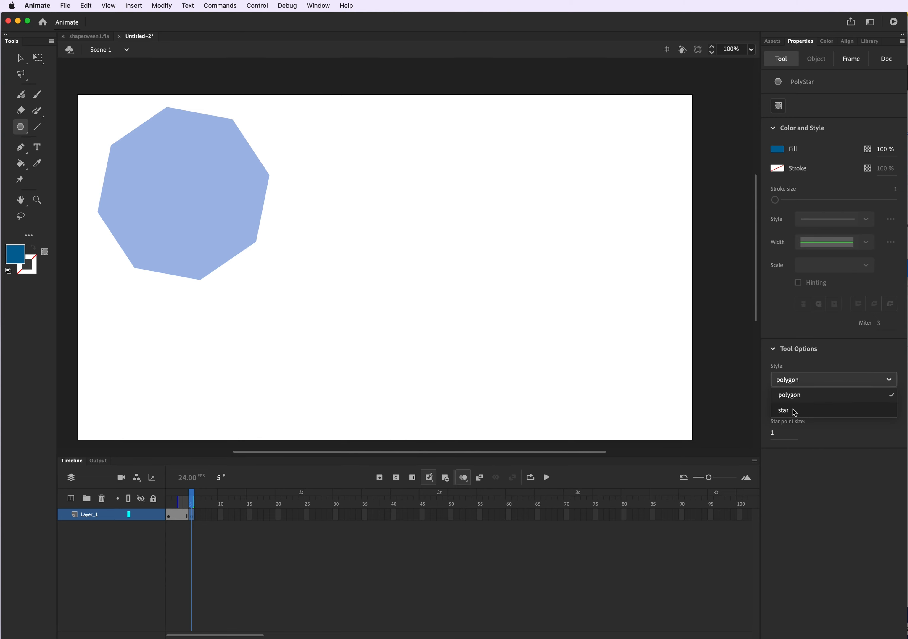
pyautogui.click(792, 410)
pyautogui.doubleClick(776, 408)
pyautogui.write('30')
pyautogui.click(773, 433)
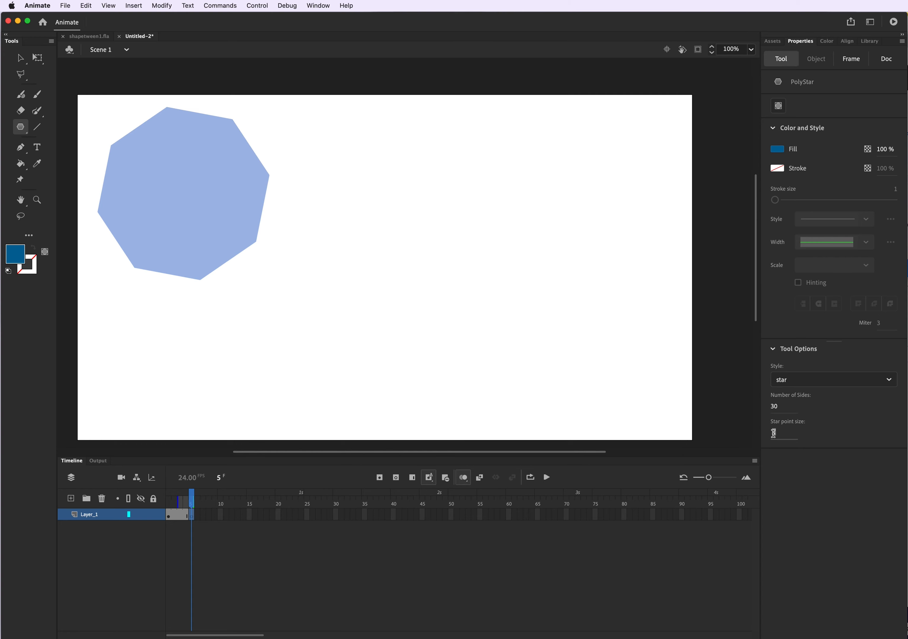
pyautogui.write('.6')
pyautogui.press('BackSpace')
pyautogui.press('BackSpace')
pyautogui.write('.5')
# Set the fill to purple and draw a star about 526 px wide to the right of the onion-skinned octagon.
pyautogui.click(20, 257)
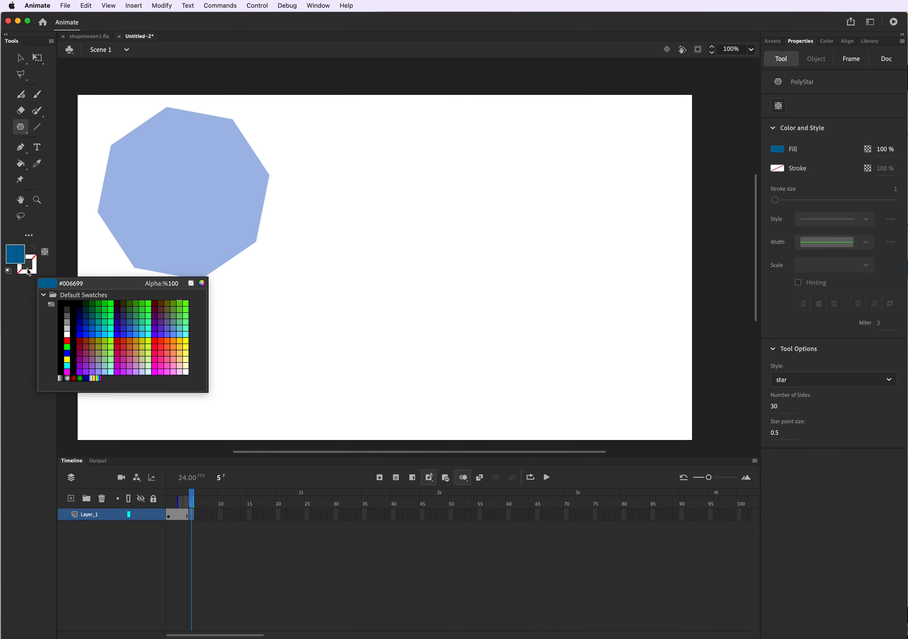
pyautogui.click(84, 354)
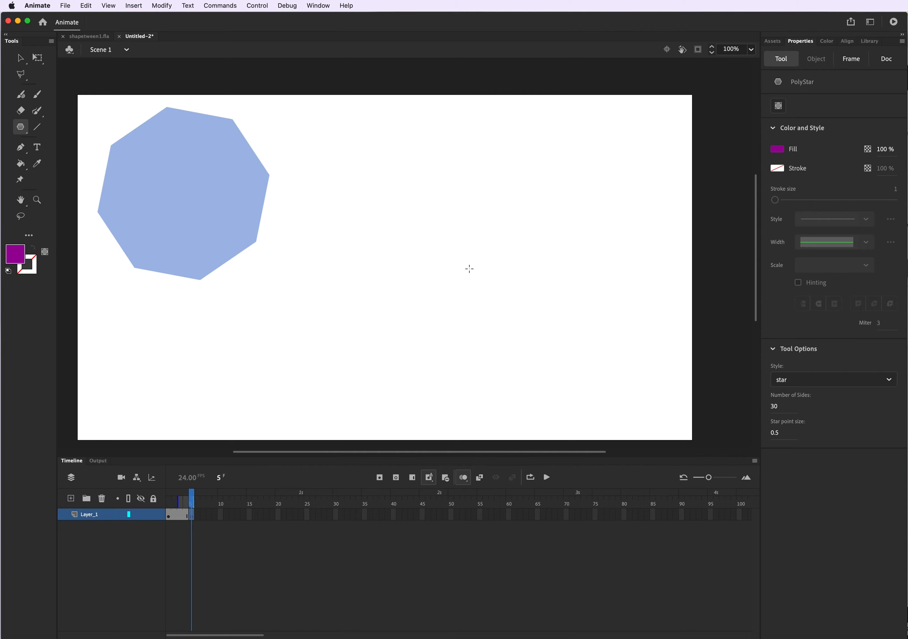
pyautogui.moveTo(457, 252); pyautogui.dragTo(587, 282)
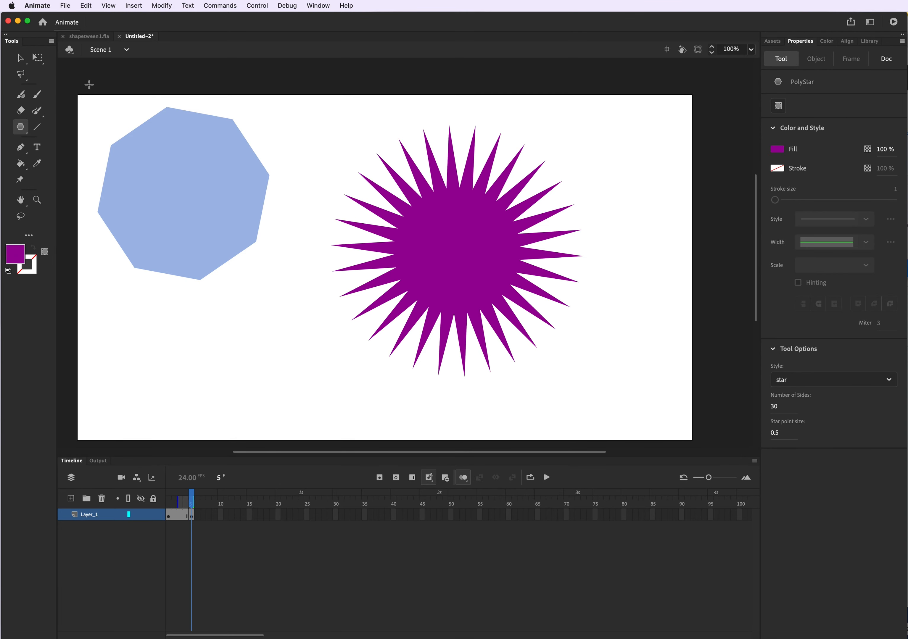
# Rotate the purple star with Free Transform and move it to the stage's lower-right area, near X 757, Y 181.
pyautogui.click(35, 58)
pyautogui.click(523, 224)
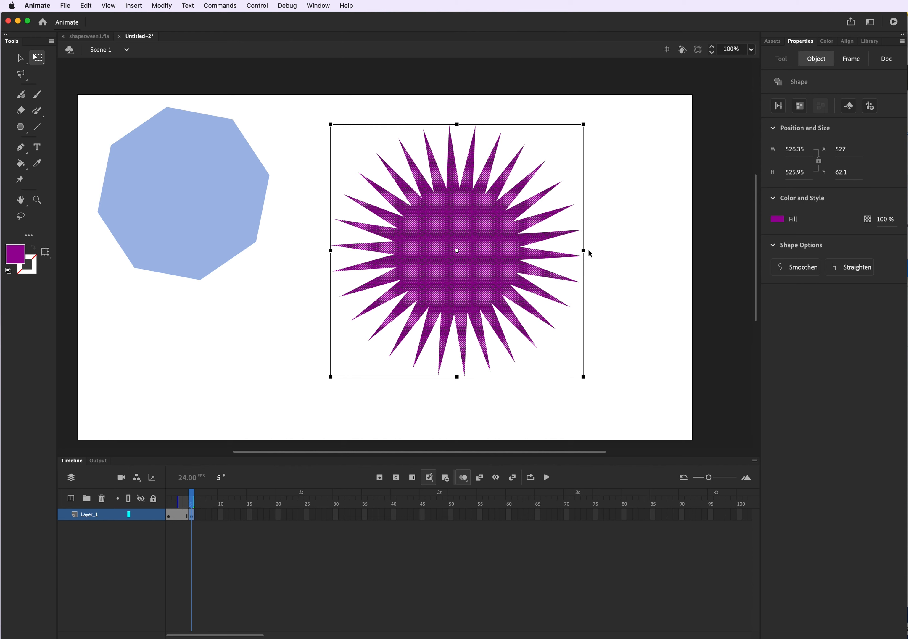
pyautogui.moveTo(586, 134); pyautogui.dragTo(622, 190)
pyautogui.moveTo(508, 222); pyautogui.dragTo(615, 278)
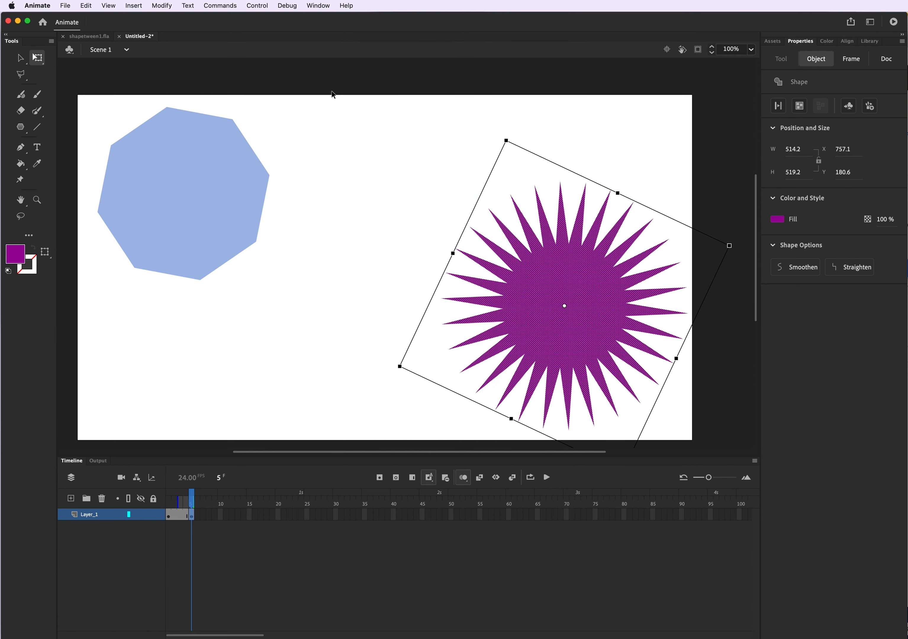
pyautogui.click(325, 78)
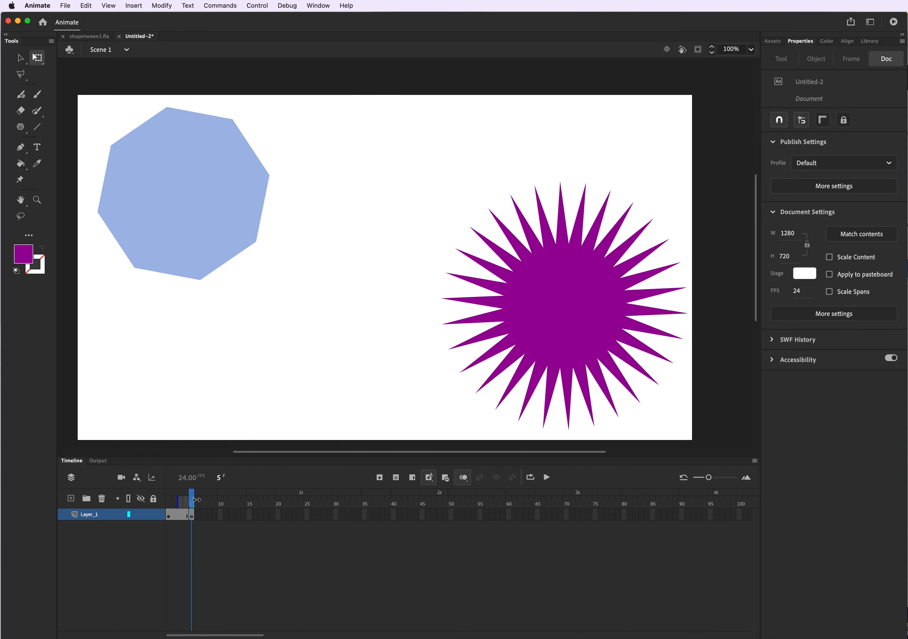
# Insert frames after the star's keyframe to extend its span to frame 9.
pyautogui.rightClick(193, 516)
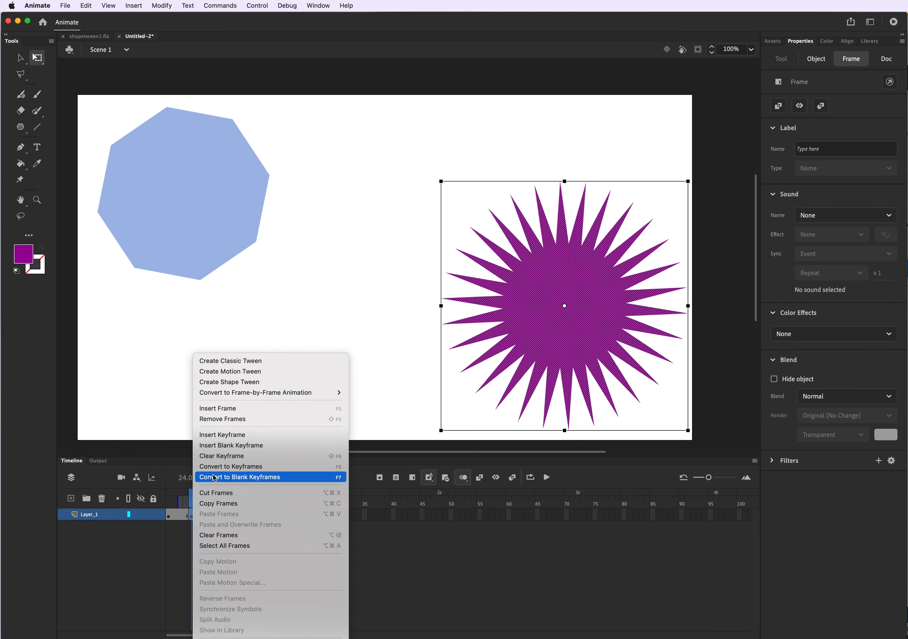
pyautogui.click(223, 409)
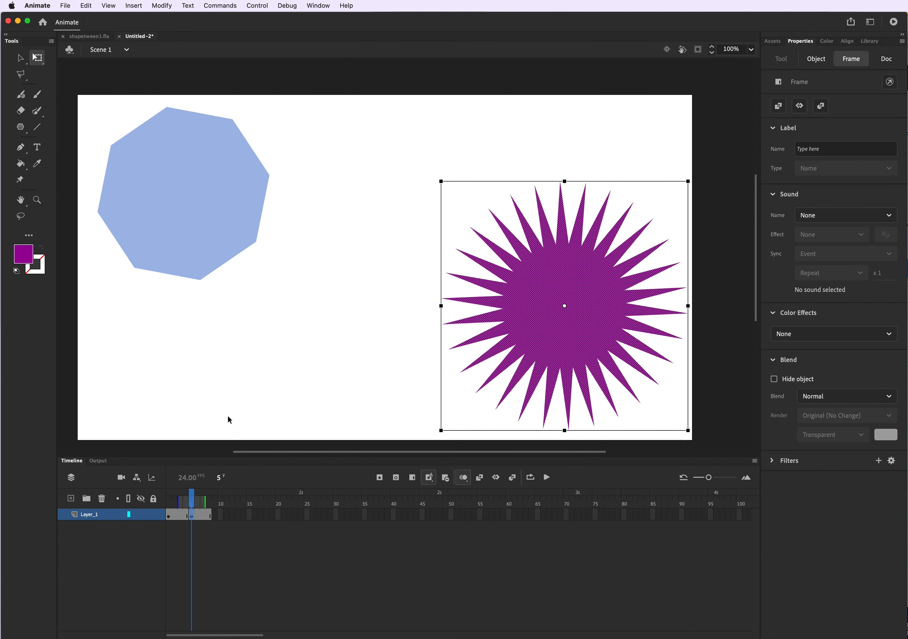
pyautogui.press('F5')
pyautogui.press('F5')
pyautogui.click(235, 437)
pyautogui.press('super+z')
# Insert one more frame into the octagon's span at frame 3.
pyautogui.click(179, 515)
pyautogui.press('F5')
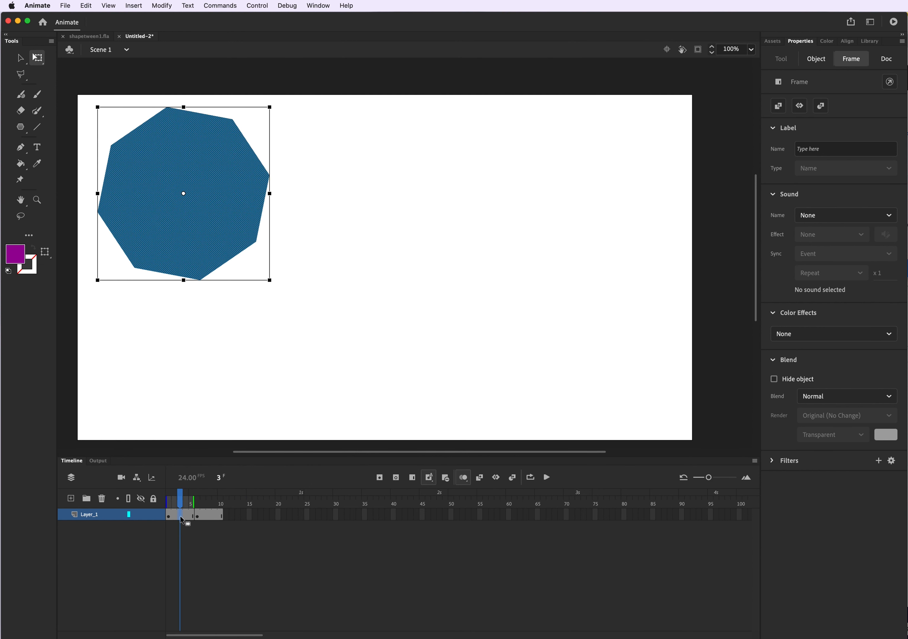
pyautogui.click(229, 540)
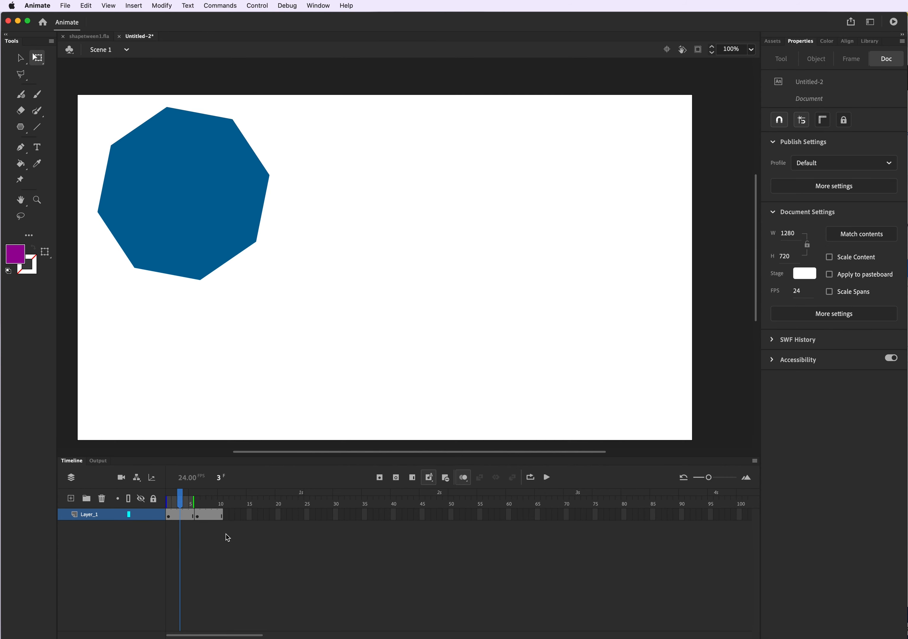
# Check the octagon and star frames, then select frames 1 through 10 on Layer_1 and create a shape tween across both spans.
pyautogui.click(171, 516)
pyautogui.click(187, 517)
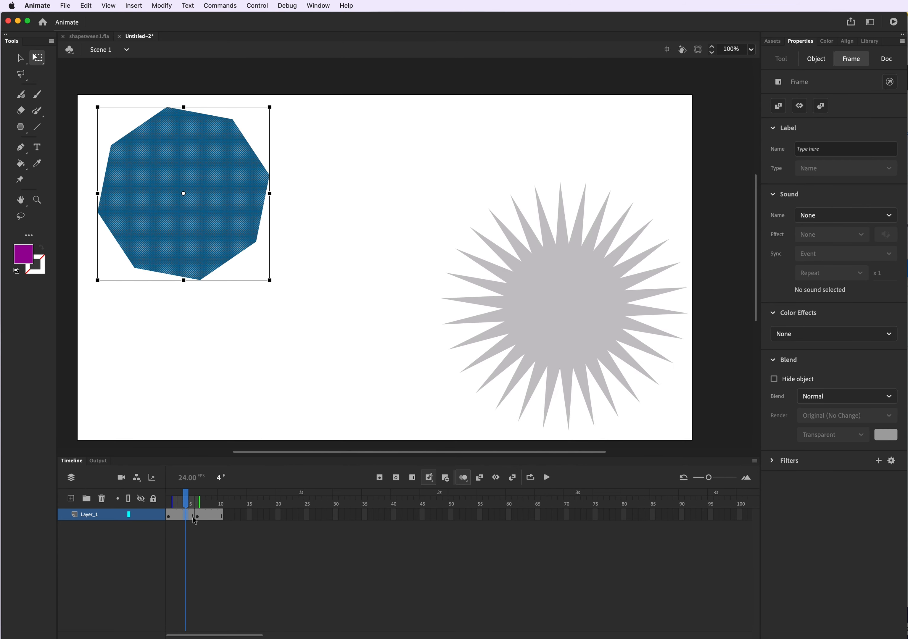
pyautogui.click(191, 516)
pyautogui.click(197, 516)
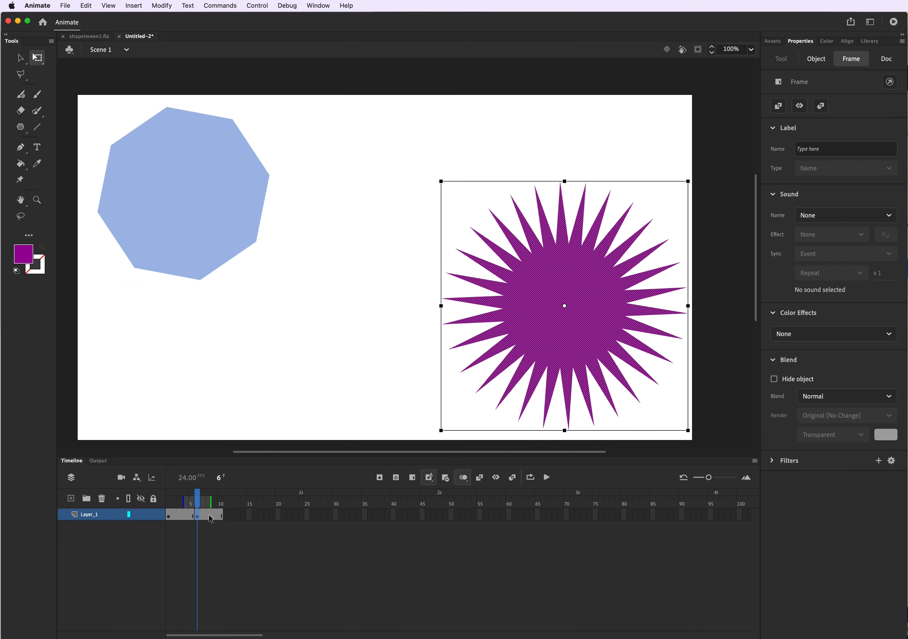
pyautogui.click(209, 517)
pyautogui.click(220, 517)
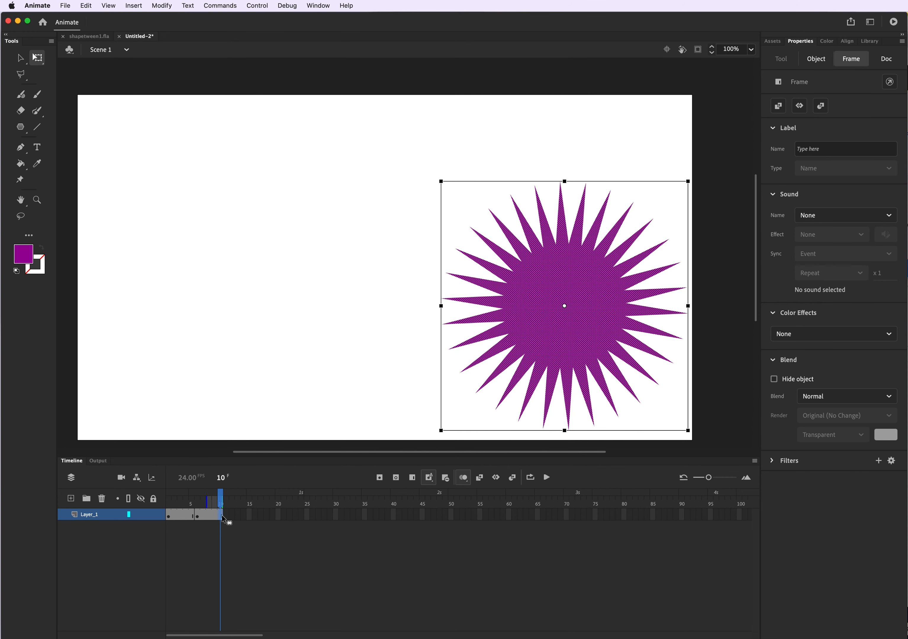
pyautogui.click(168, 517)
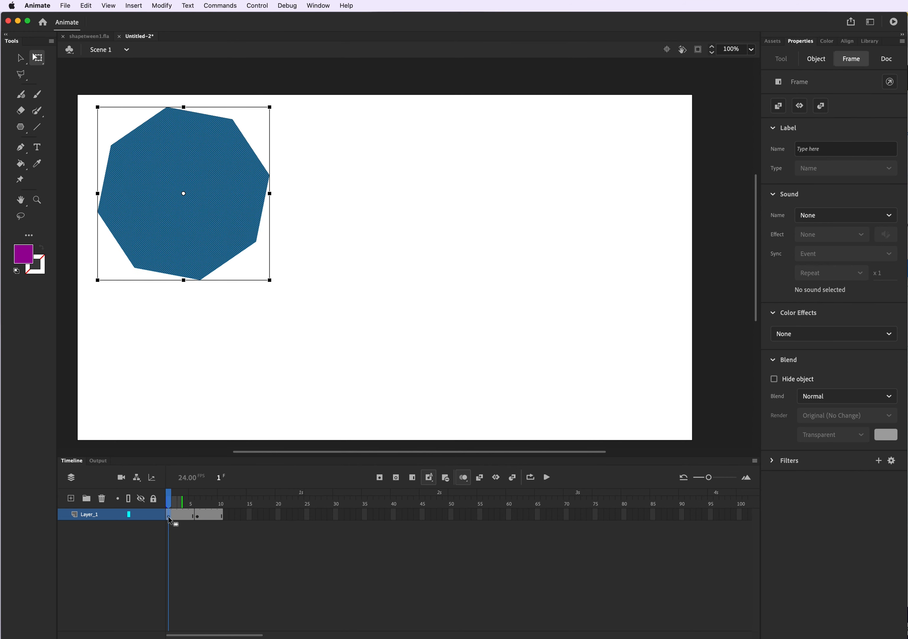
pyautogui.click(221, 516)
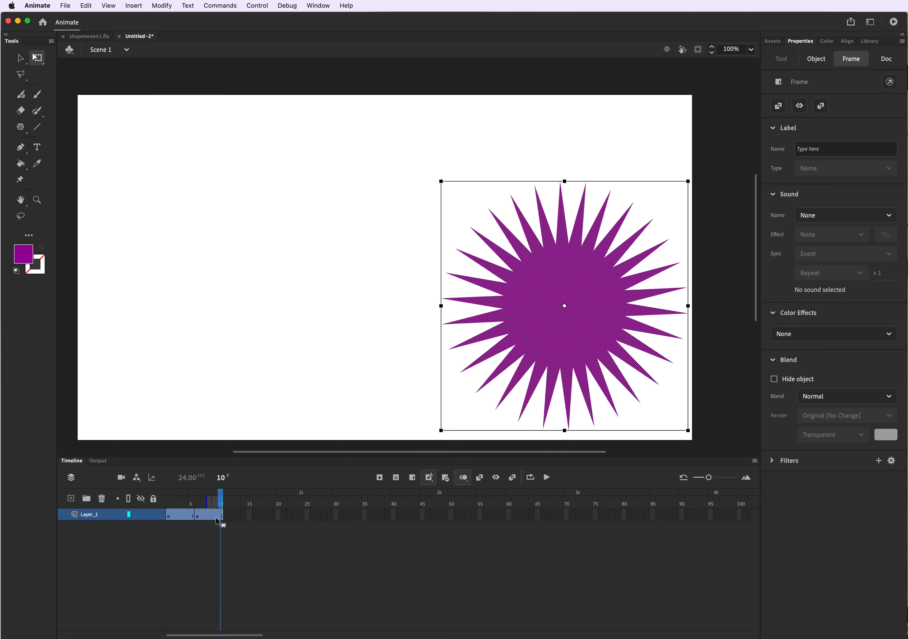
pyautogui.click(513, 478)
pyautogui.click(254, 557)
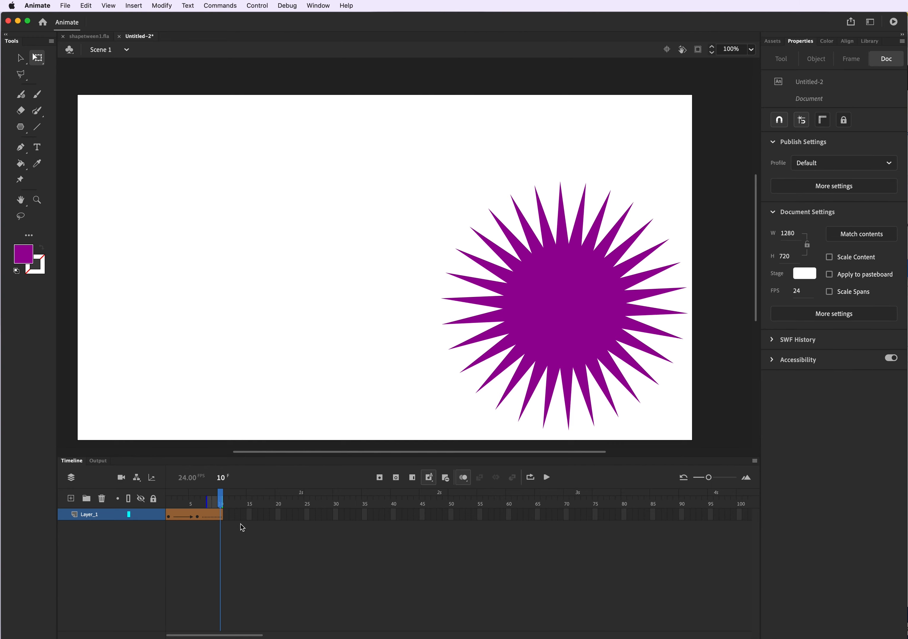
# Play the octagon-to-star shape tween from frame 1 to preview the morph.
pyautogui.click(169, 516)
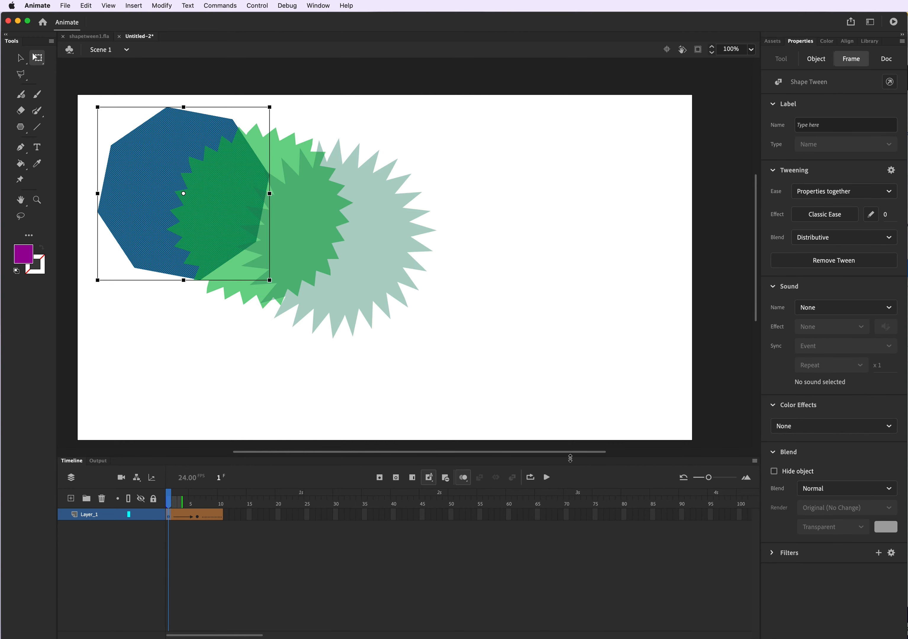
pyautogui.click(547, 477)
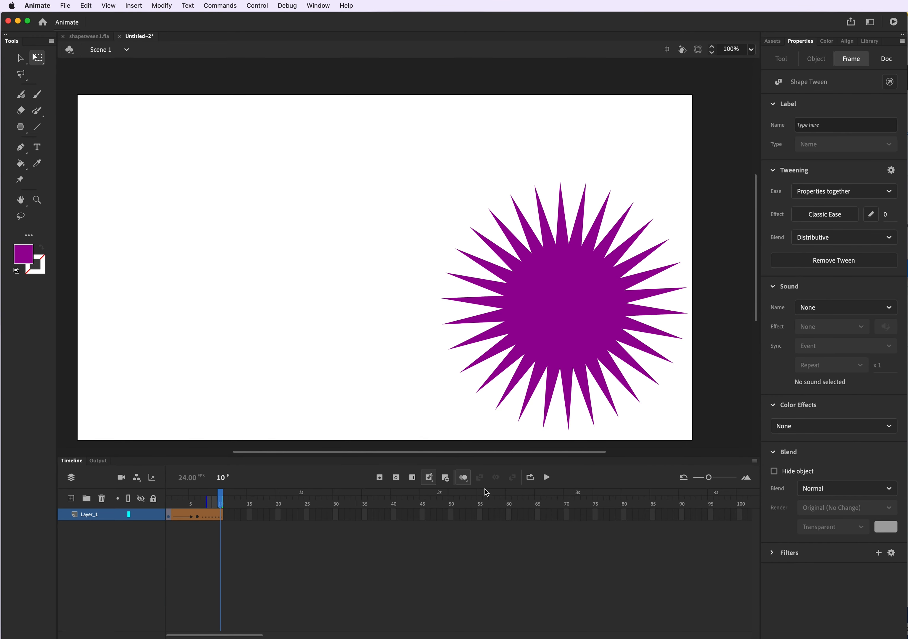
pyautogui.click(547, 481)
# Insert frames across both tween spans to move the star keyframe to frame 9 and the end to frame 16, and preview the animation.
pyautogui.click(186, 517)
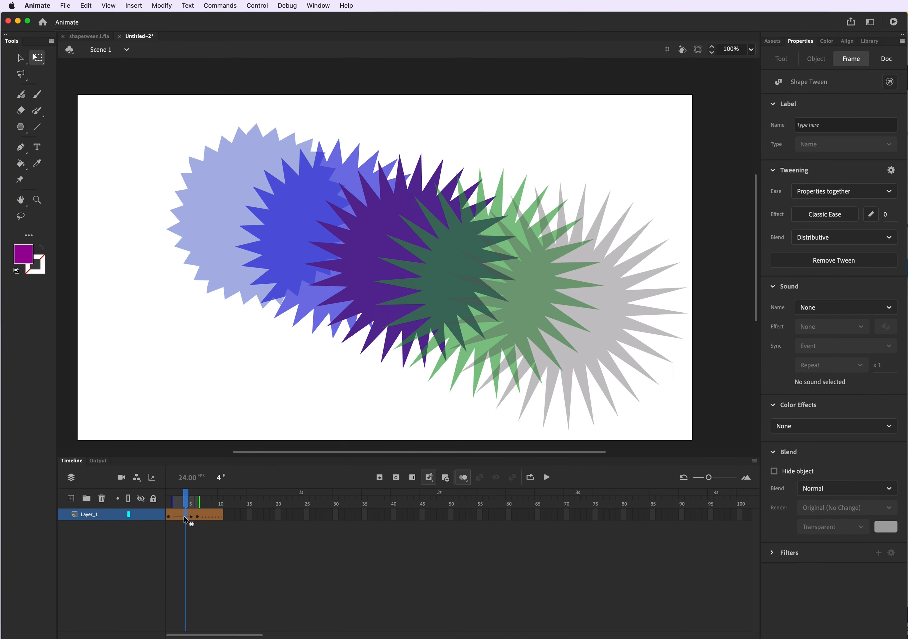
pyautogui.moveTo(184, 517); pyautogui.dragTo(228, 519)
pyautogui.click(170, 516)
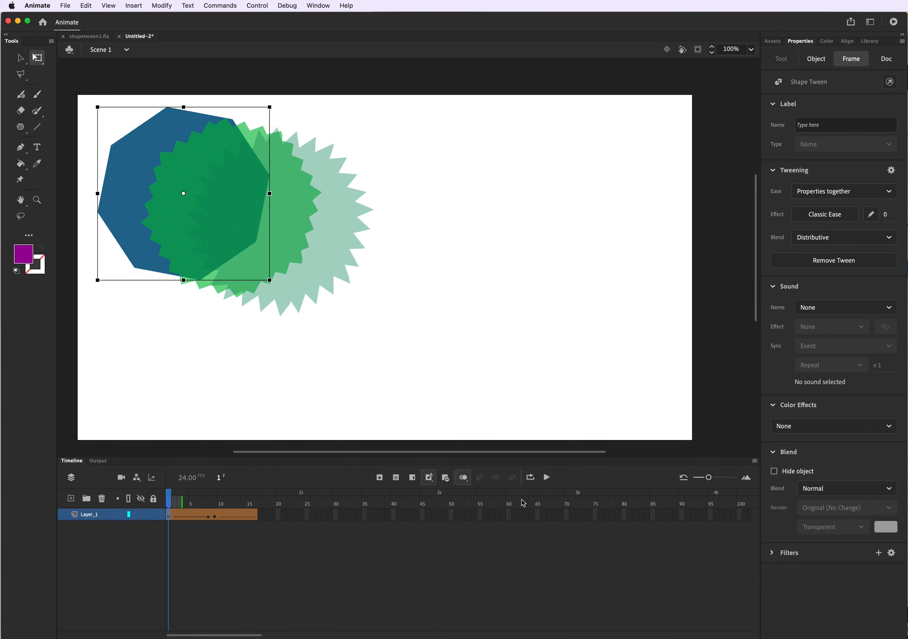
pyautogui.click(547, 477)
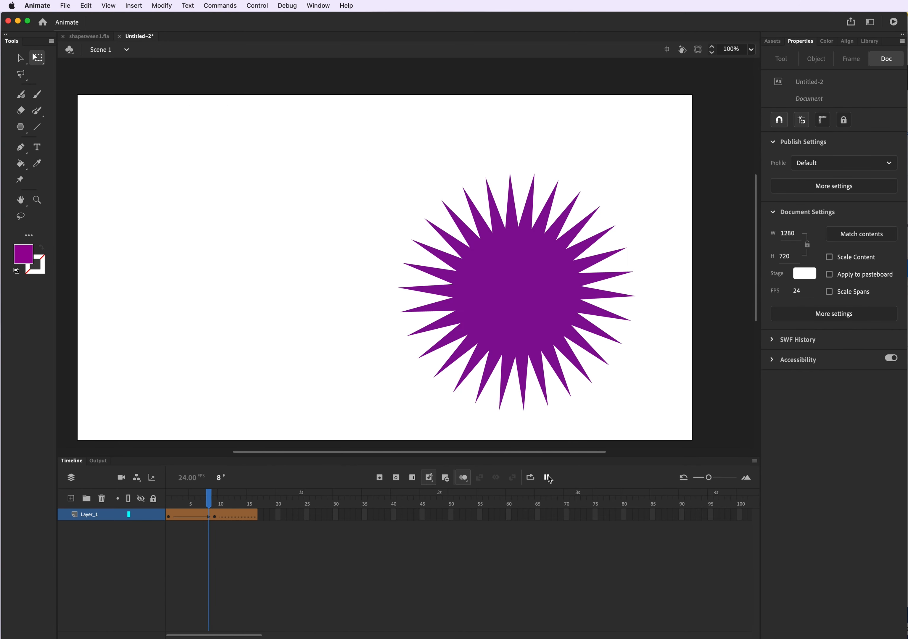
pyautogui.click(547, 477)
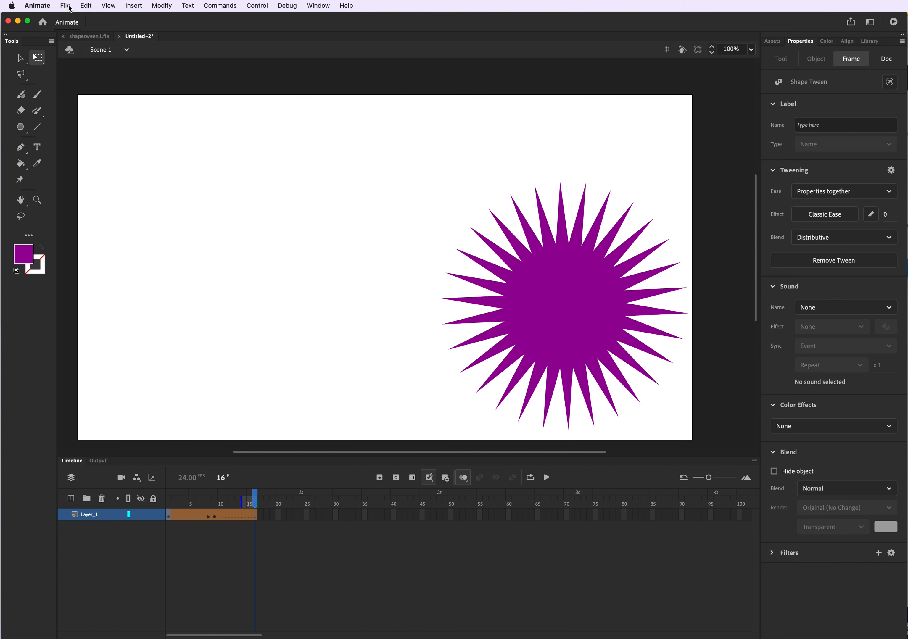
# Switch to the shapetween1.fla document and go to the red circle's keyframe at frame 1.
pyautogui.click(101, 39)
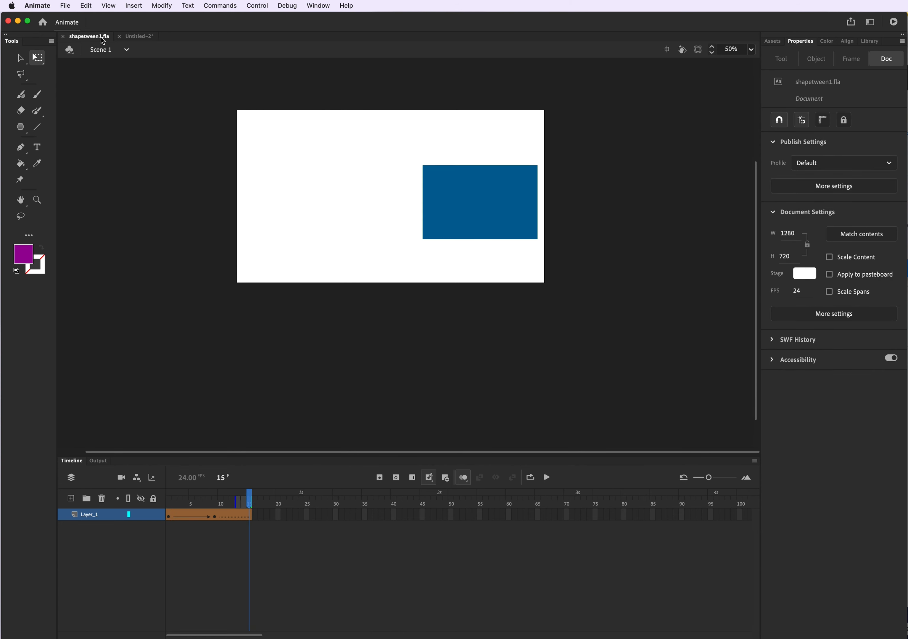
pyautogui.press('super+1')
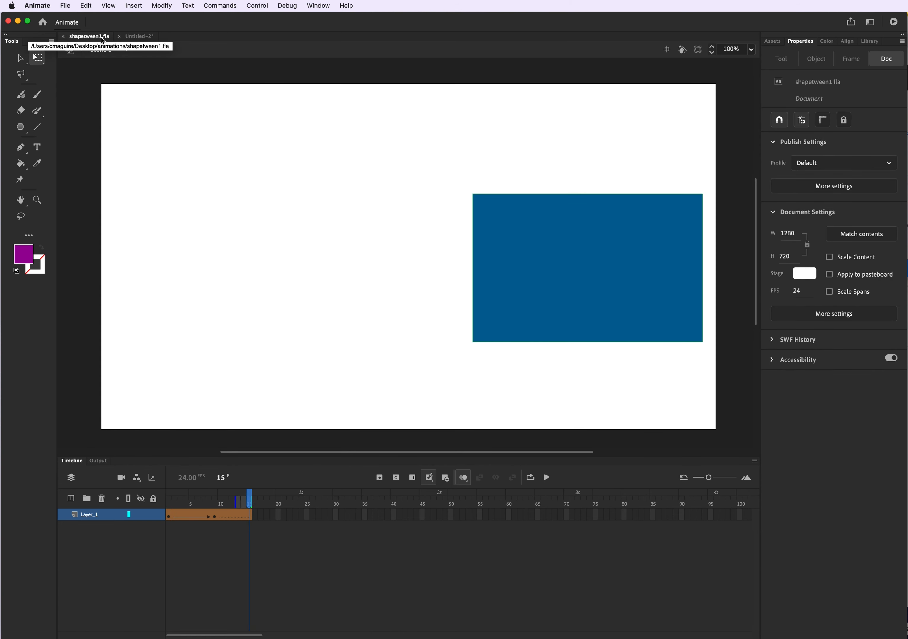
pyautogui.click(169, 518)
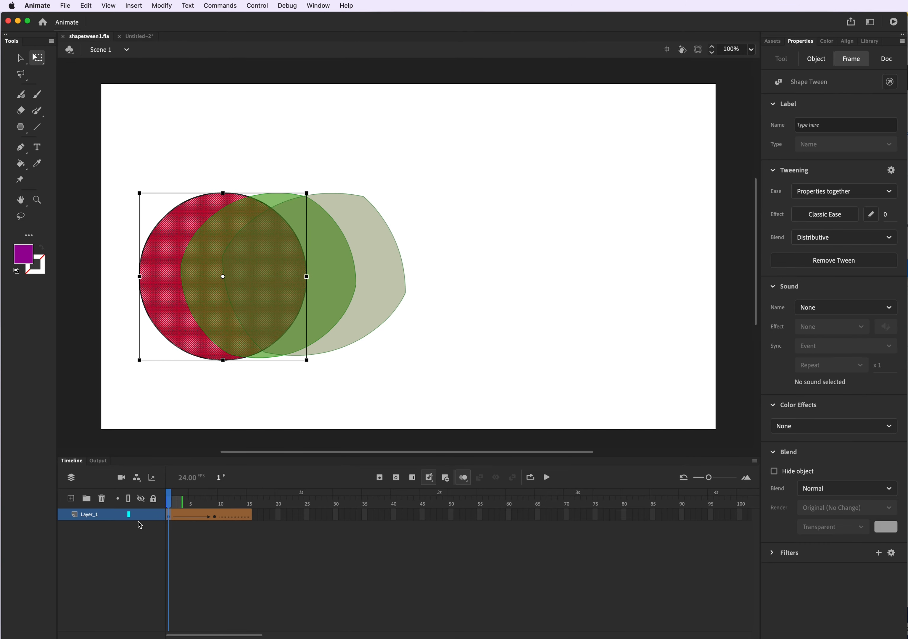
# Export the movie in SWF Movie format as shapetween1.swf in the animations folder.
pyautogui.click(65, 6)
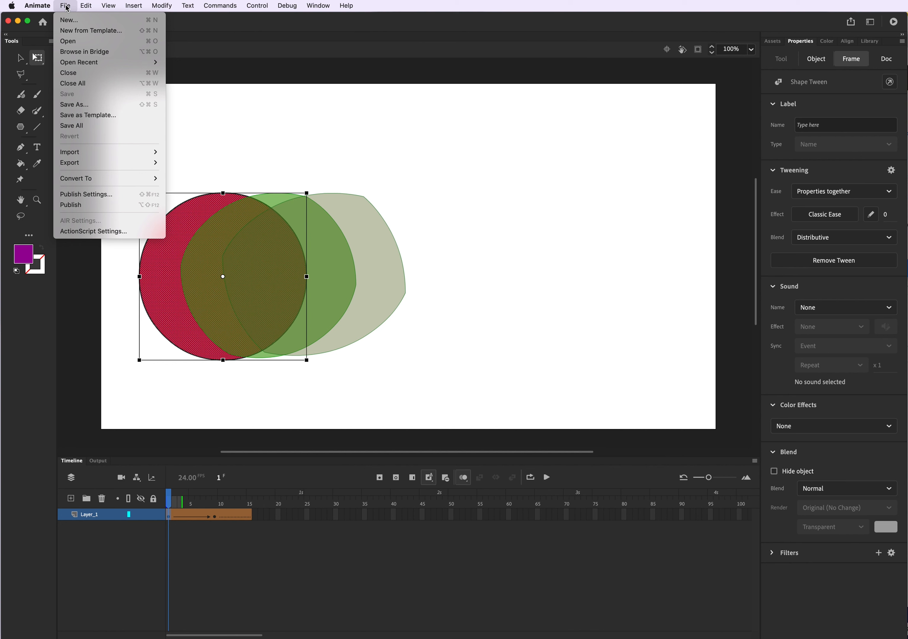
pyautogui.moveTo(87, 163)
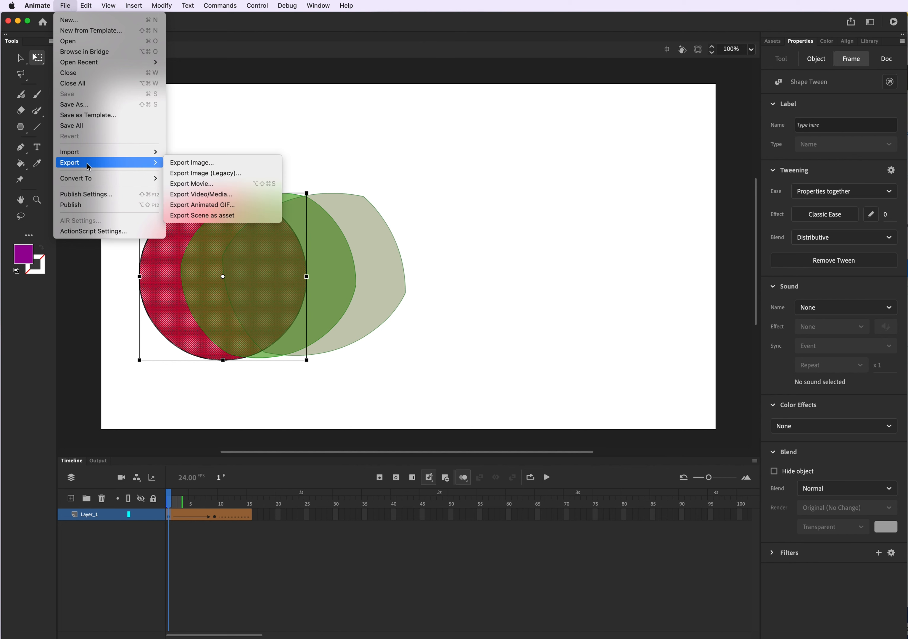
pyautogui.click(230, 185)
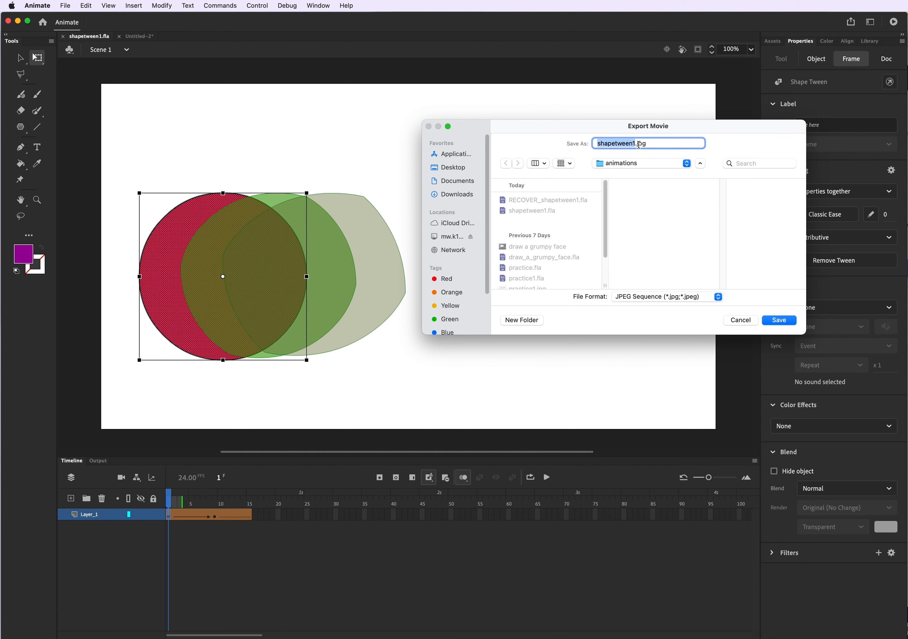
pyautogui.click(665, 297)
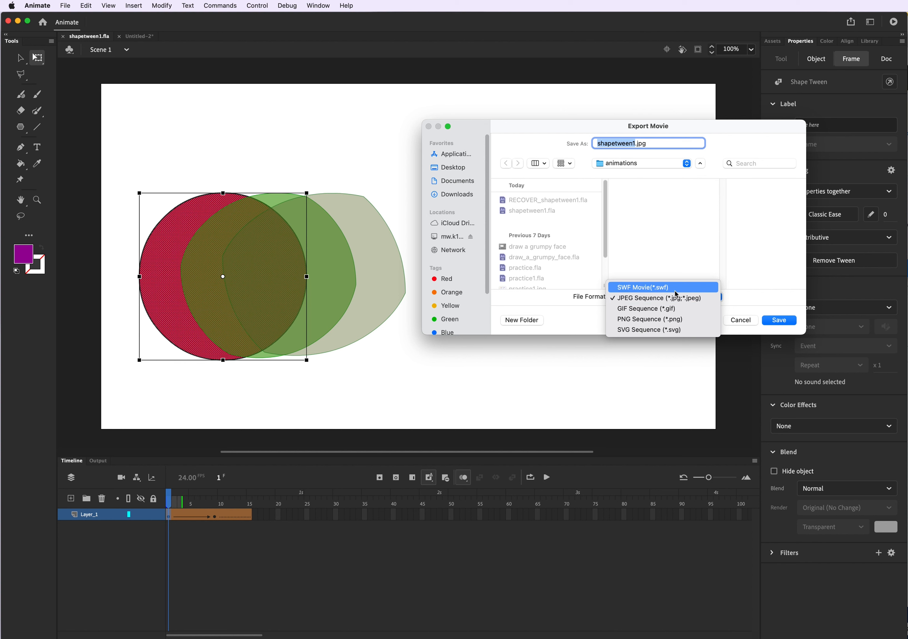
pyautogui.click(677, 287)
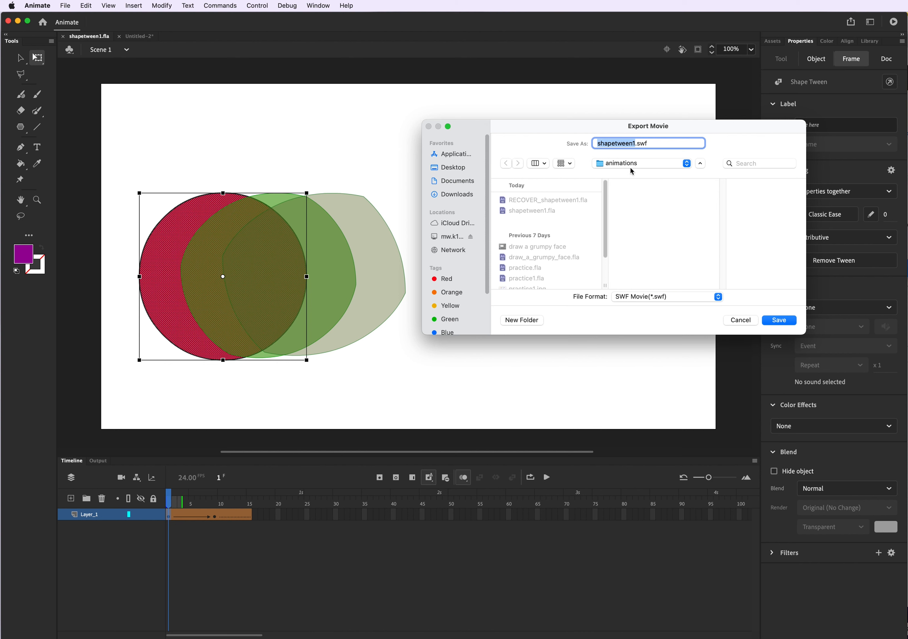
pyautogui.click(636, 140)
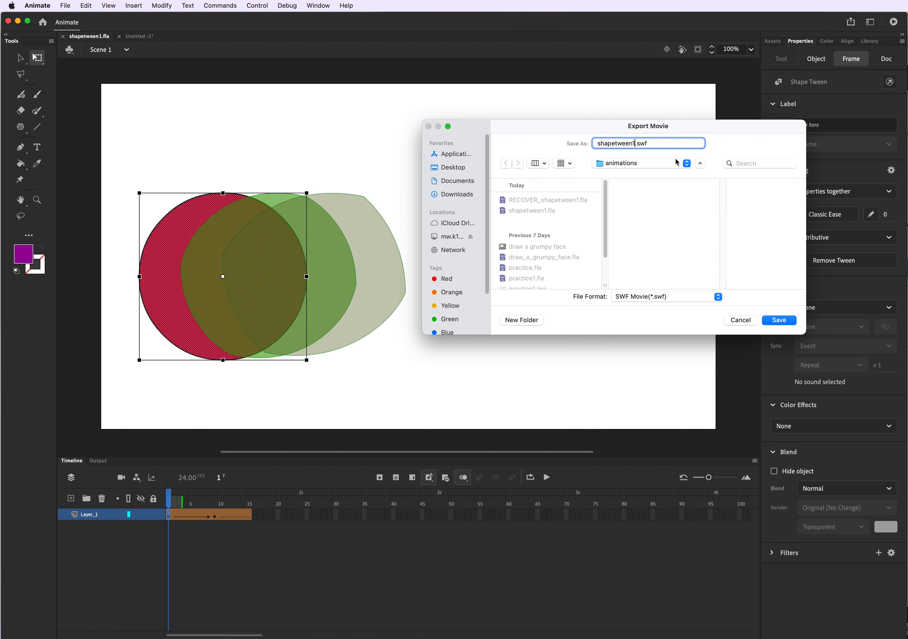
pyautogui.click(790, 324)
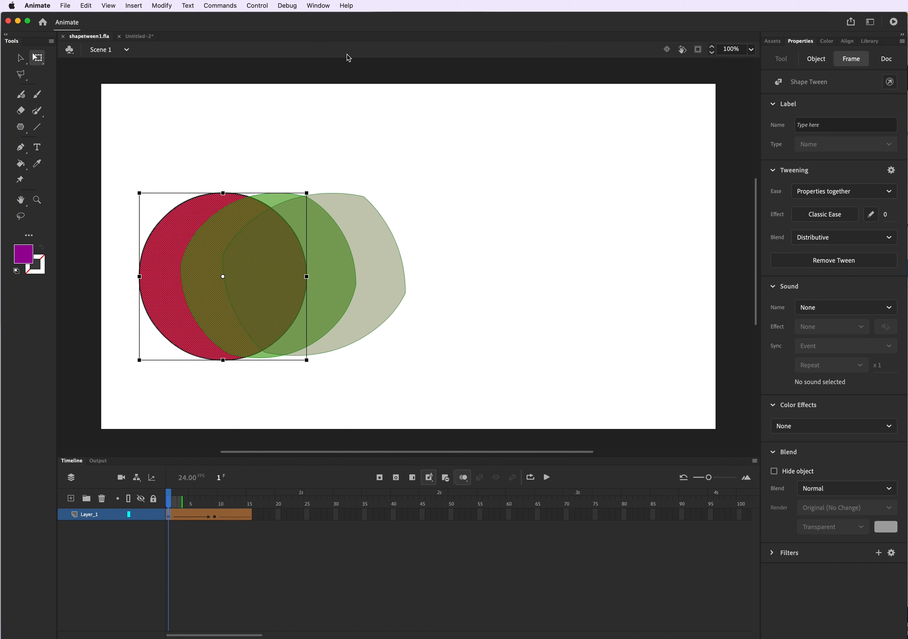
# Save the Untitled-2 star animation as shapetween2.fla in the animations folder.
pyautogui.click(130, 37)
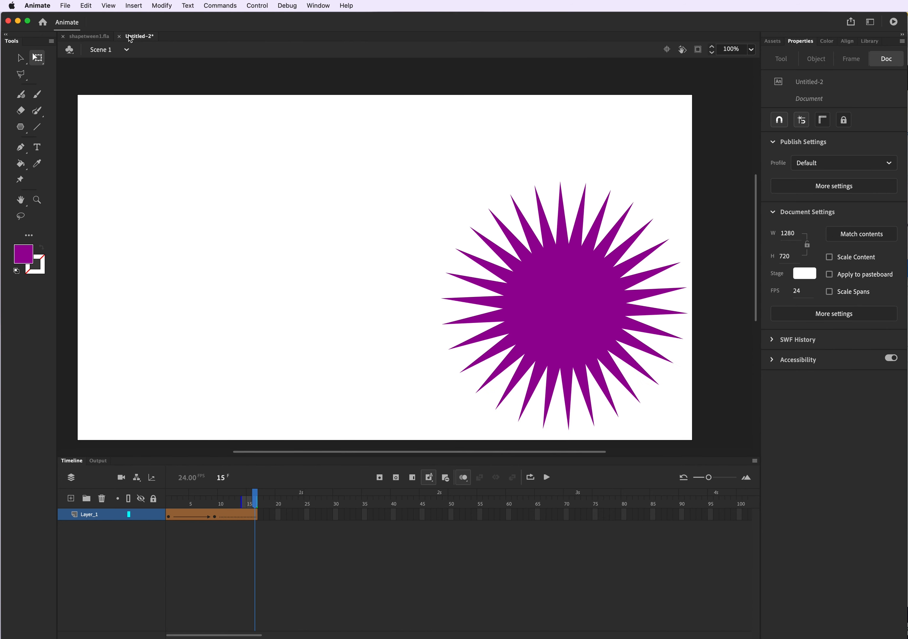
pyautogui.click(64, 6)
pyautogui.click(107, 101)
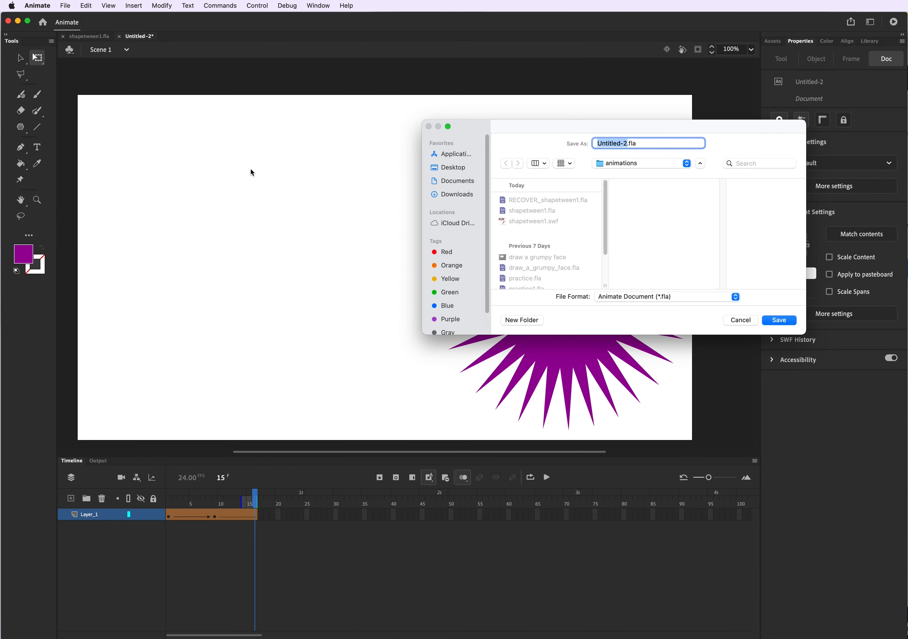
pyautogui.write('shapetween')
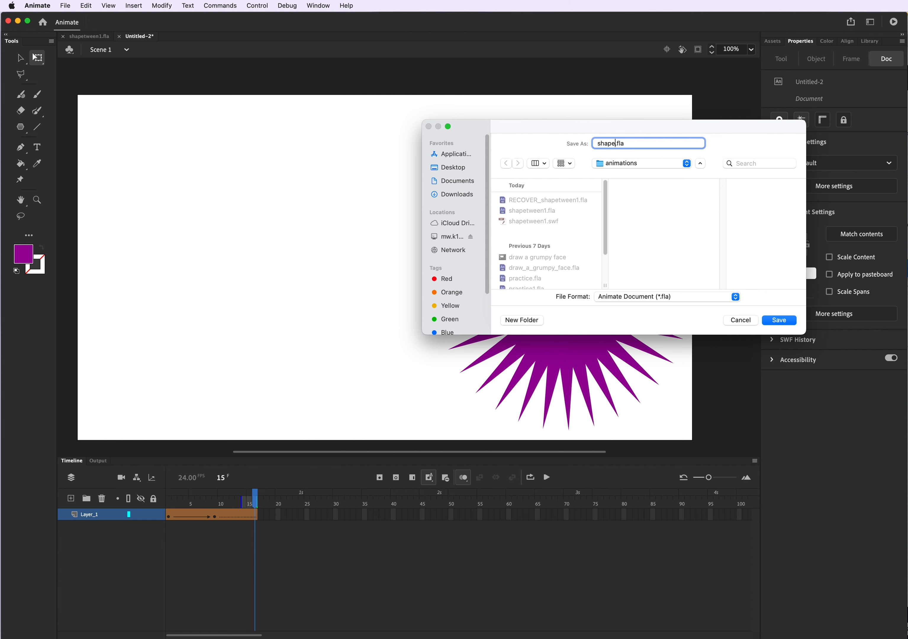
pyautogui.write('2')
pyautogui.click(779, 321)
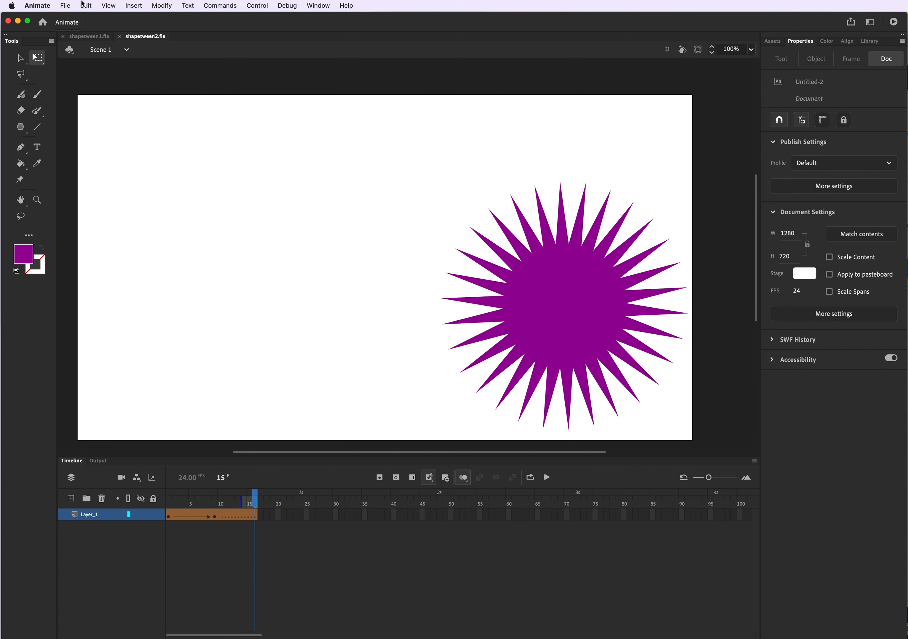
# Export the star animation in SWF Movie format as shapetween2.swf in the animations folder.
pyautogui.click(65, 6)
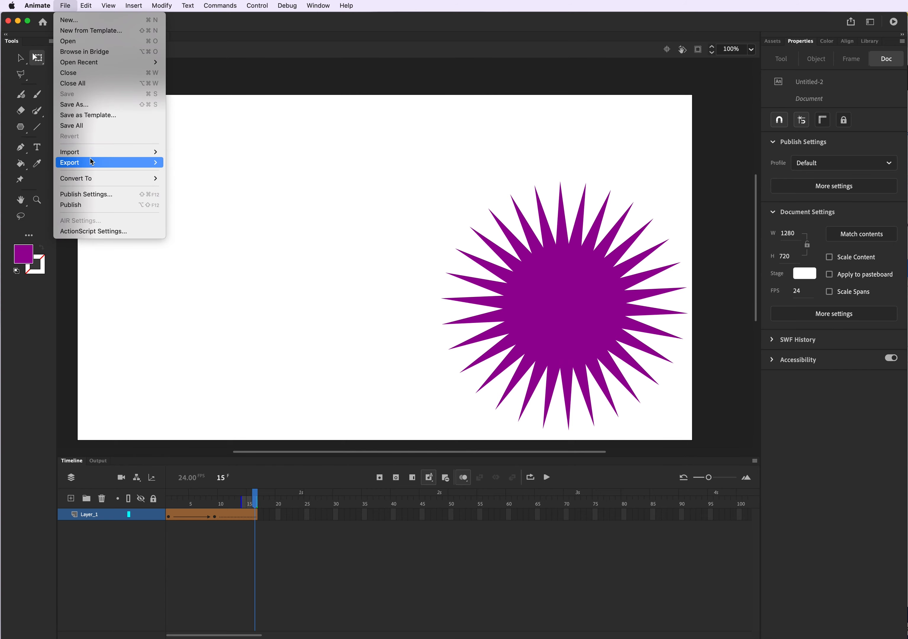
pyautogui.moveTo(93, 162)
pyautogui.click(194, 185)
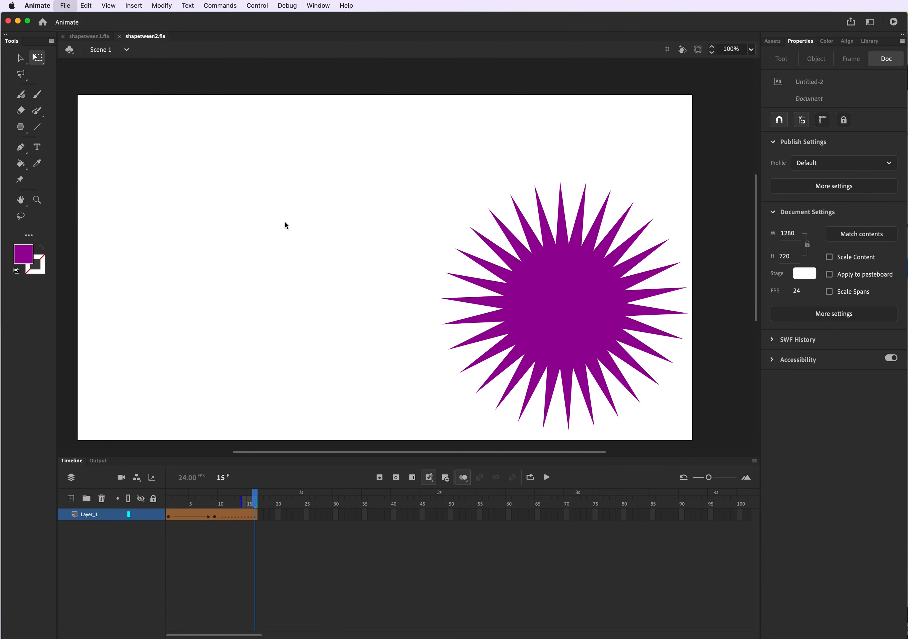
pyautogui.click(656, 142)
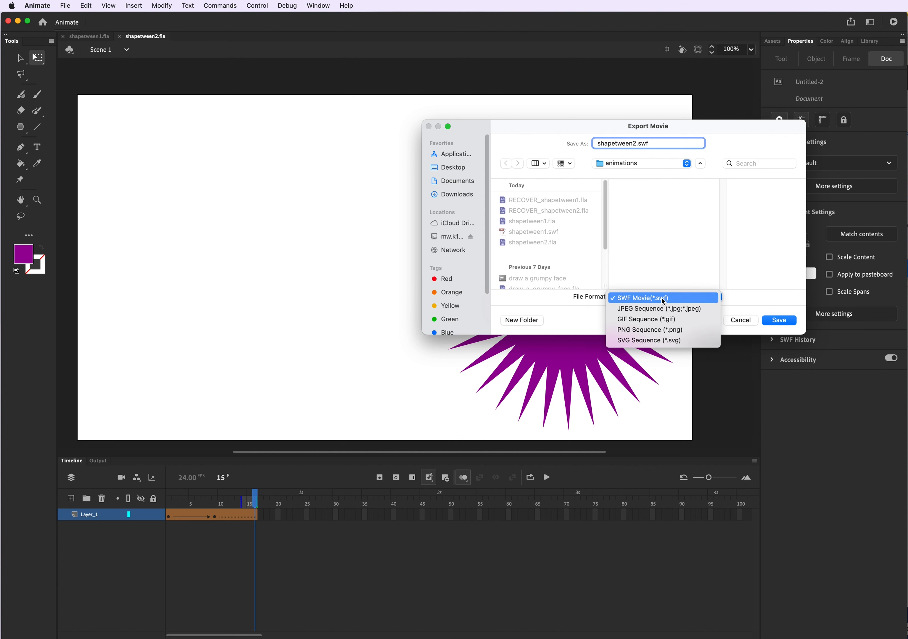
pyautogui.click(663, 300)
pyautogui.click(782, 320)
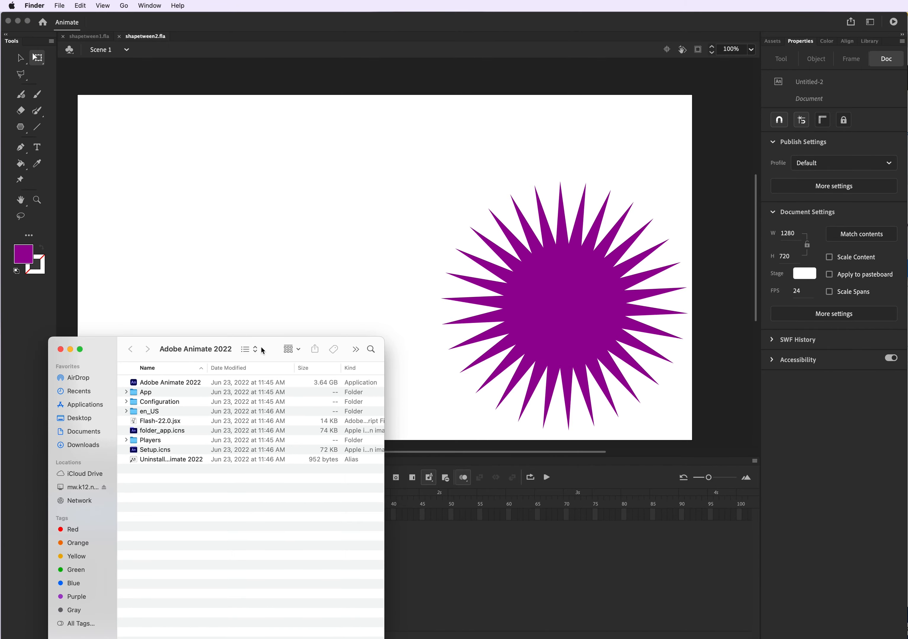
# In Finder, move and widen the window and open the animations folder on the Desktop.
pyautogui.moveTo(262, 348); pyautogui.dragTo(294, 157)
pyautogui.moveTo(415, 450); pyautogui.dragTo(739, 451)
pyautogui.click(103, 225)
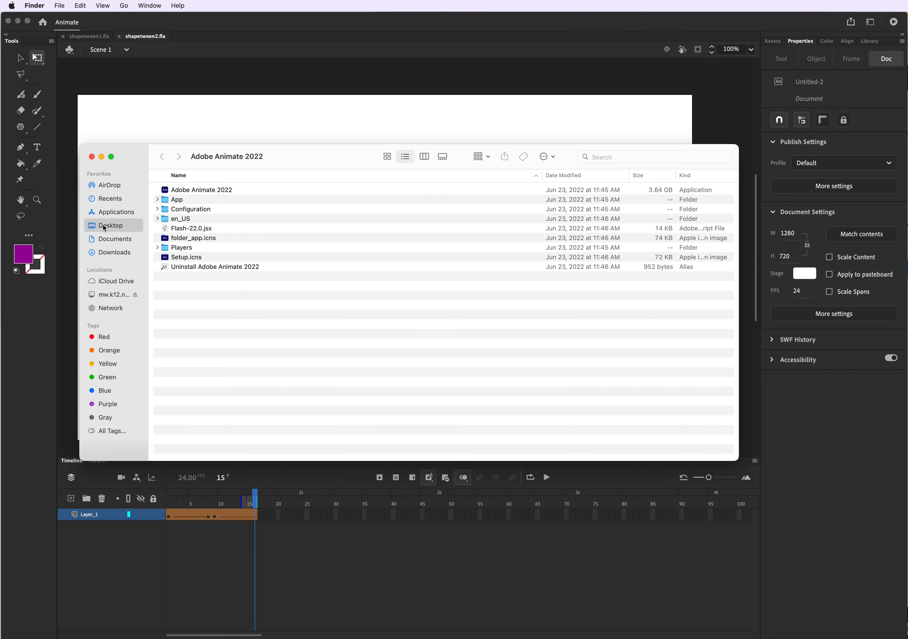
pyautogui.scroll(-10, 205, 306)
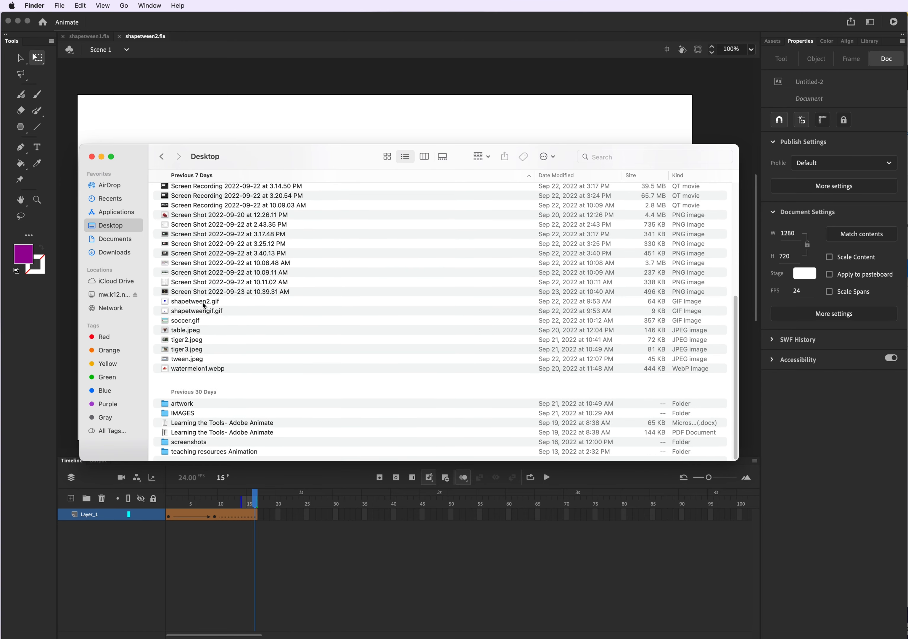
pyautogui.doubleClick(192, 200)
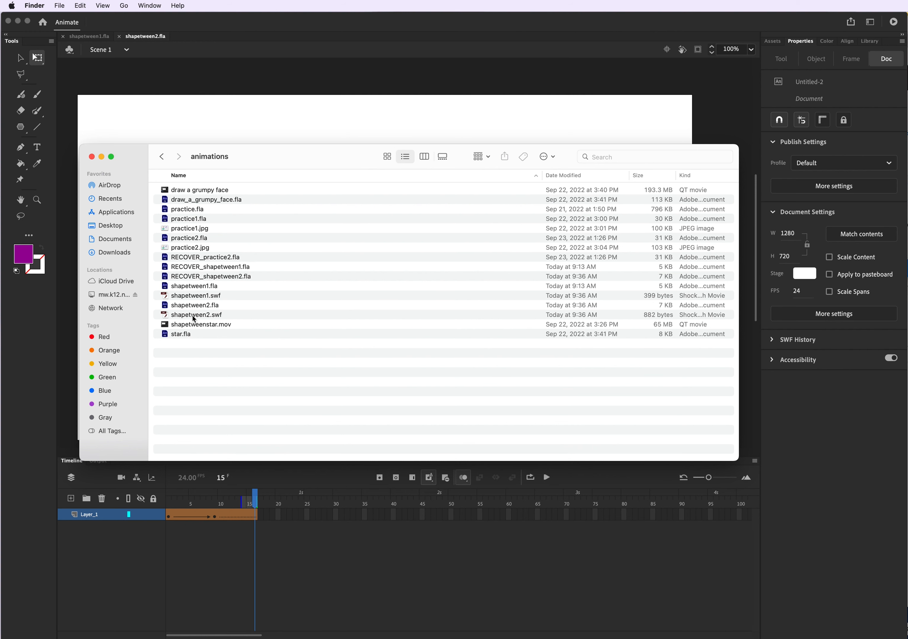
# Play shapetween1.swf and shapetween2.swf in Flash Player, closing each movie after viewing it.
pyautogui.doubleClick(193, 299)
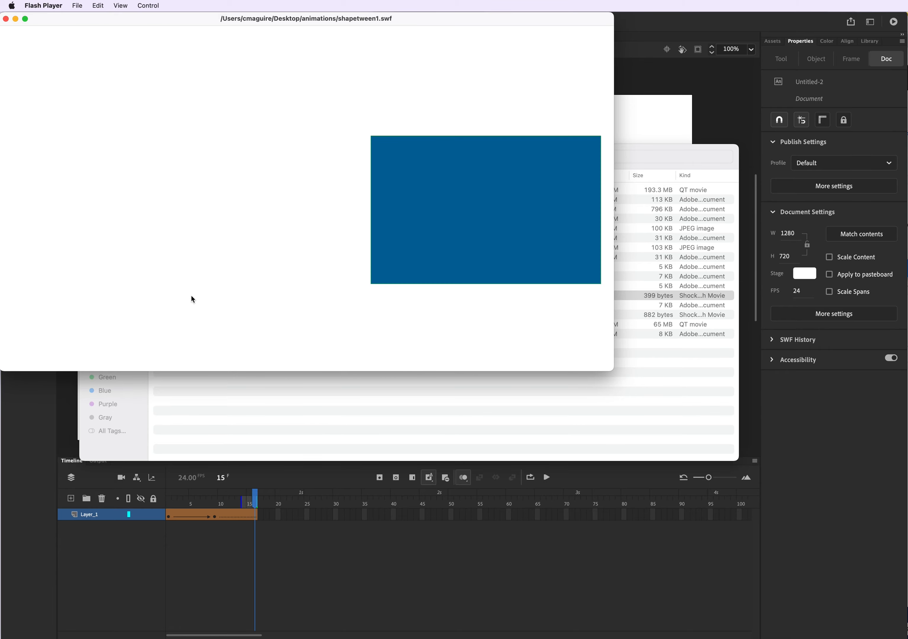
pyautogui.click(6, 18)
pyautogui.doubleClick(195, 315)
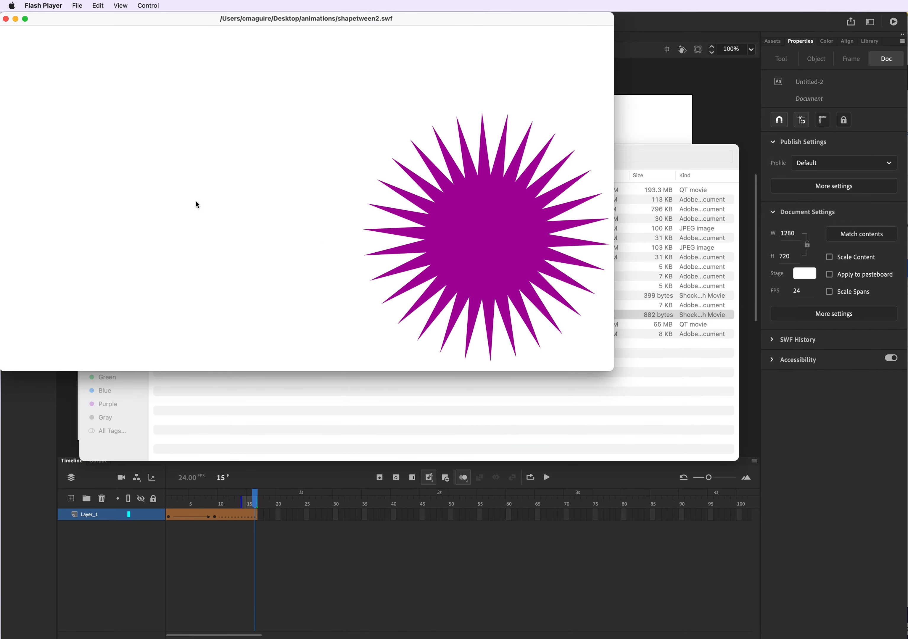
pyautogui.click(5, 19)
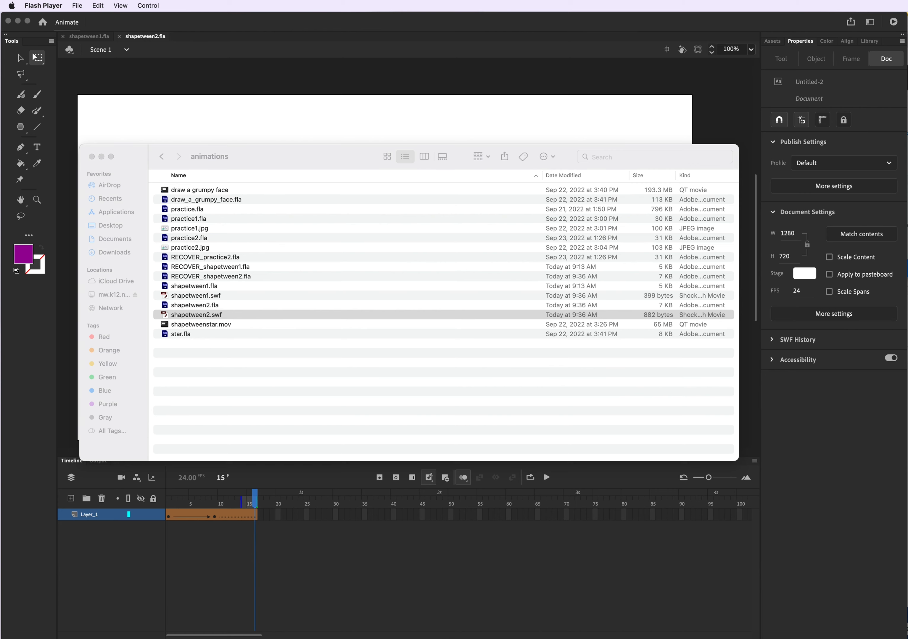
# Search Spotlight for the Screenshot app.
pyautogui.press('super+space')
pyautogui.write('scree')
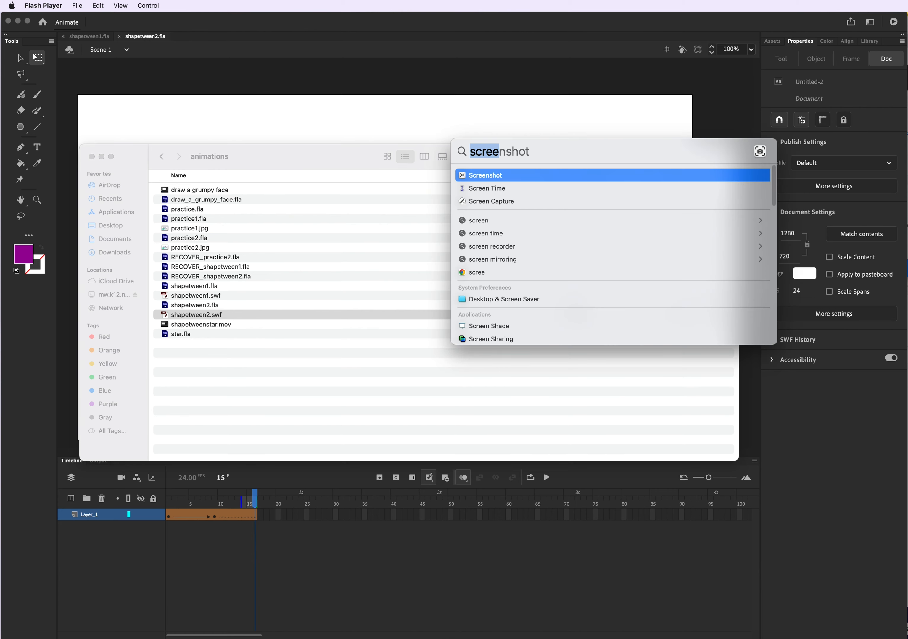